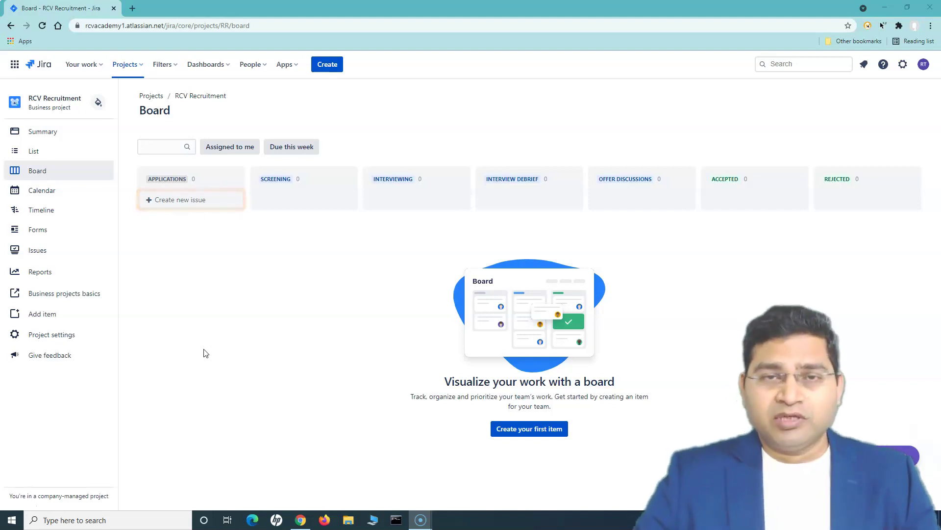
Start a new project and browse the Finance and Jira Work Management template categories
{"action": "left_click", "coordinate": [209, 353]}
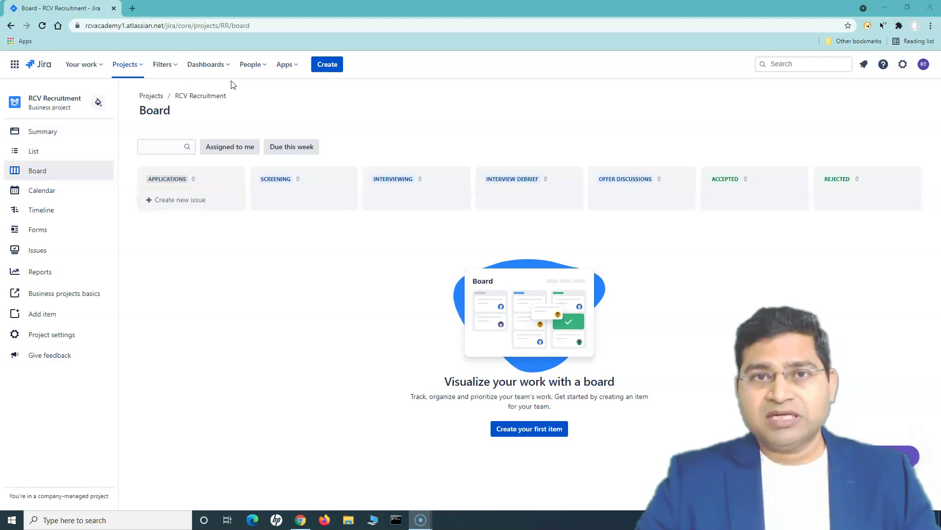
{"action": "left_click", "coordinate": [139, 62]}
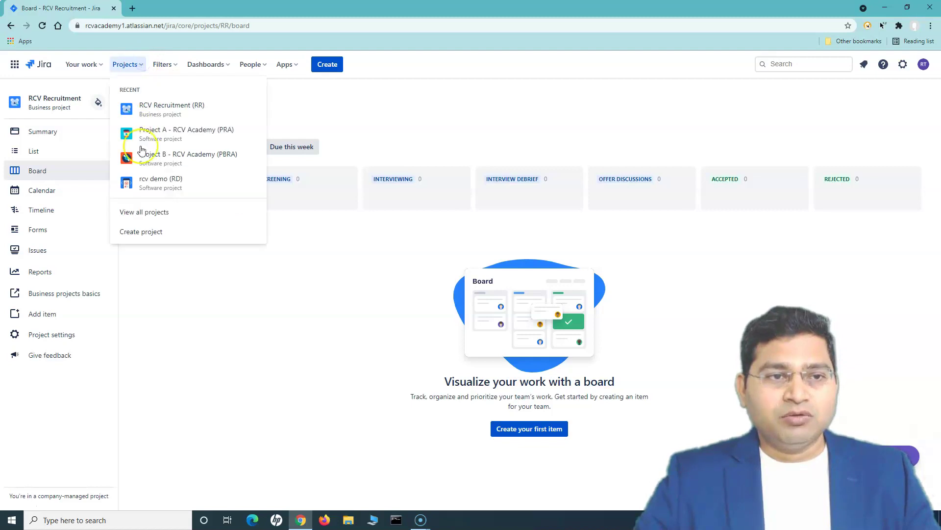
{"action": "left_click", "coordinate": [149, 239]}
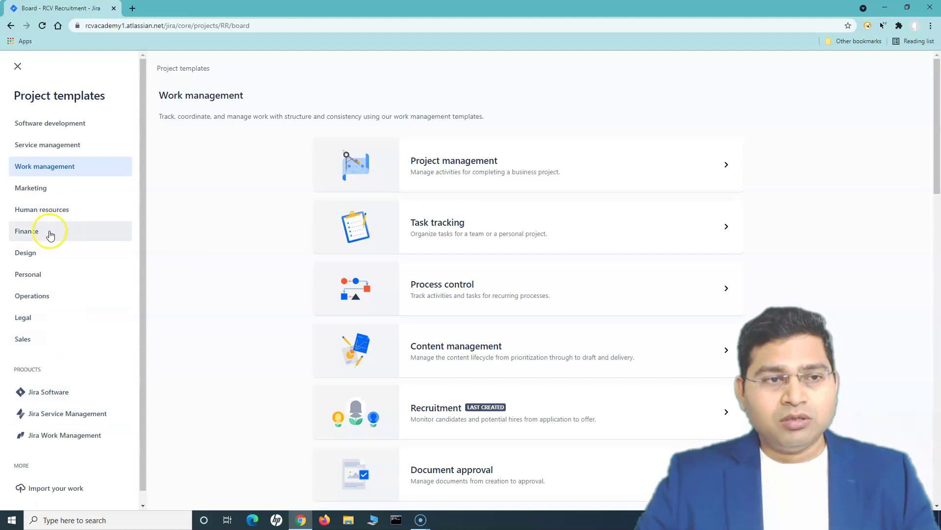
{"action": "left_click", "coordinate": [49, 233]}
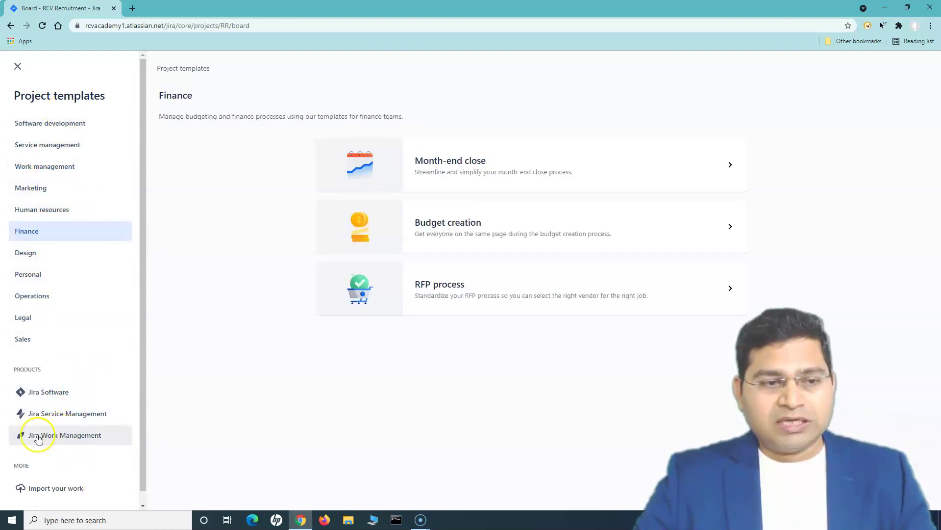
{"action": "left_click", "coordinate": [68, 440]}
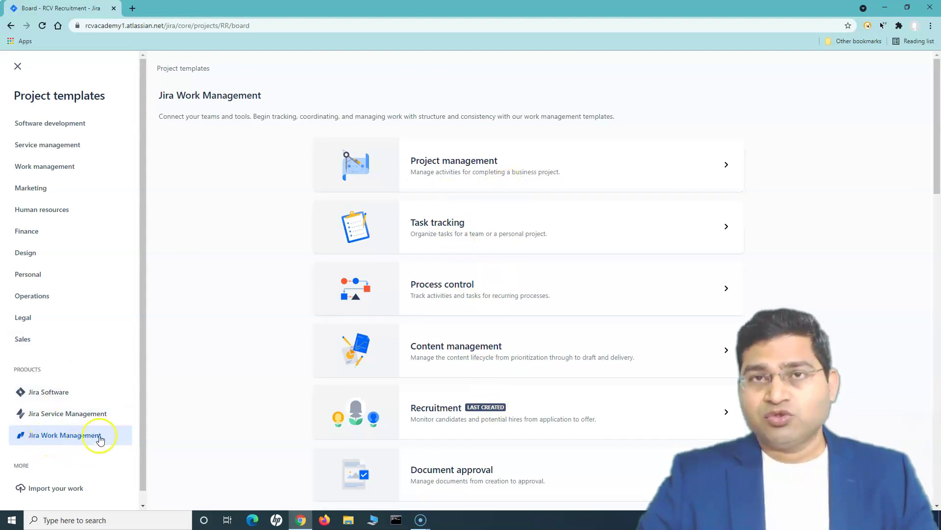
Scroll to and preview the Procurement template, then close the template gallery
{"action": "scroll", "coordinate": [559, 340], "scroll_direction": "down", "scroll_amount": 2}
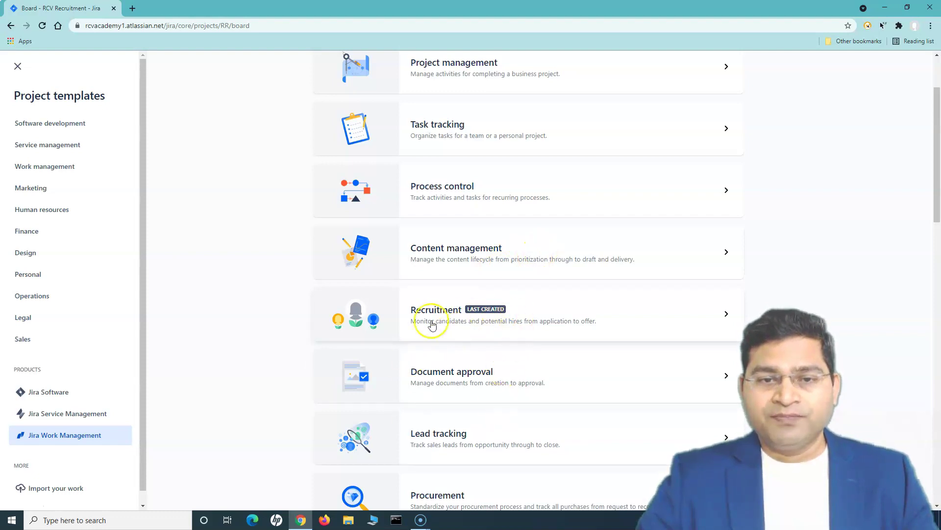
{"action": "scroll", "coordinate": [670, 389], "scroll_direction": "down", "scroll_amount": 4}
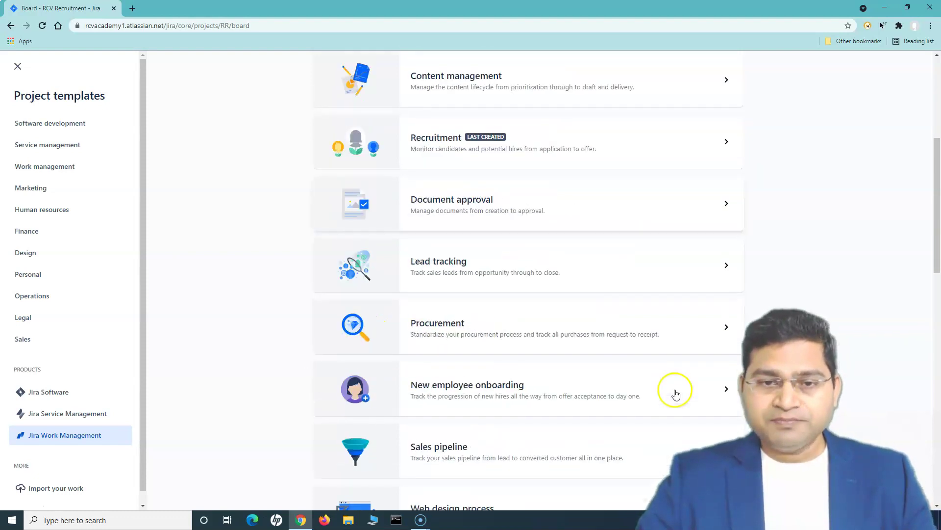
{"action": "scroll", "coordinate": [544, 332], "scroll_direction": "down", "scroll_amount": 3}
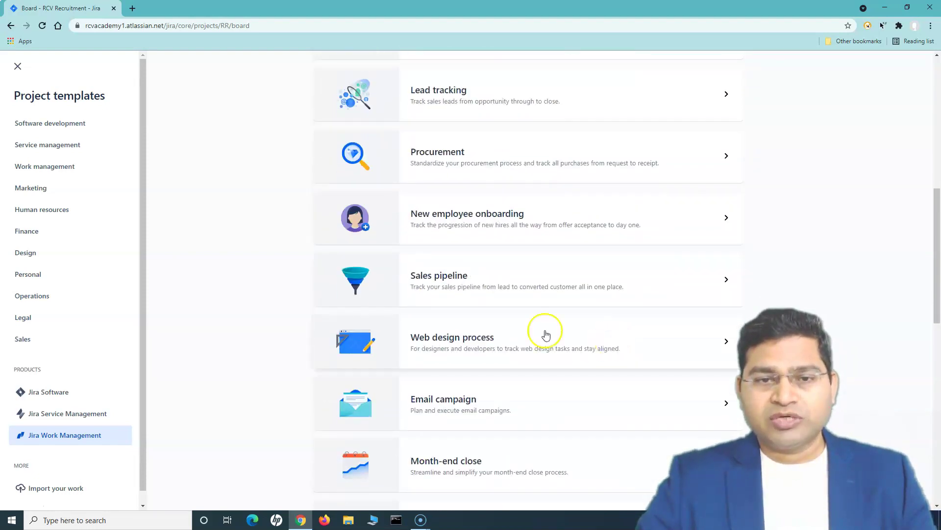
{"action": "left_click", "coordinate": [496, 156]}
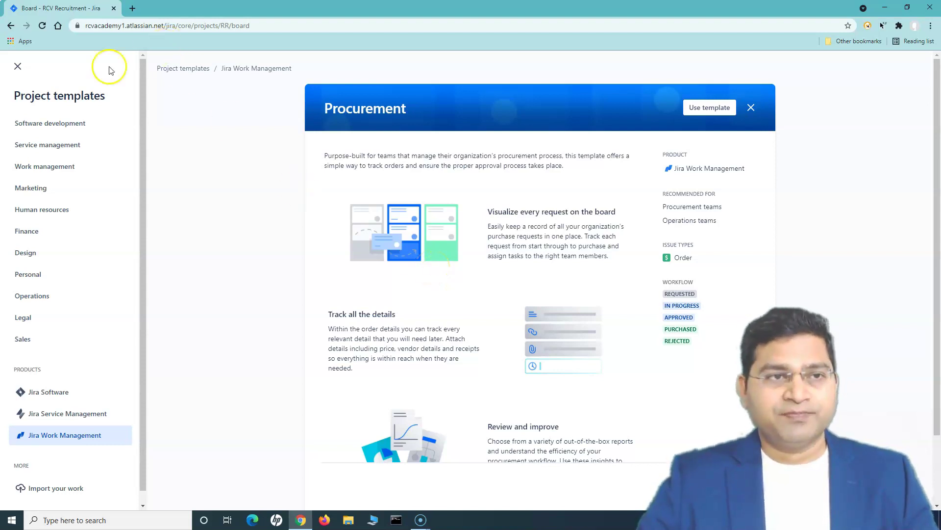
{"action": "left_click", "coordinate": [16, 67]}
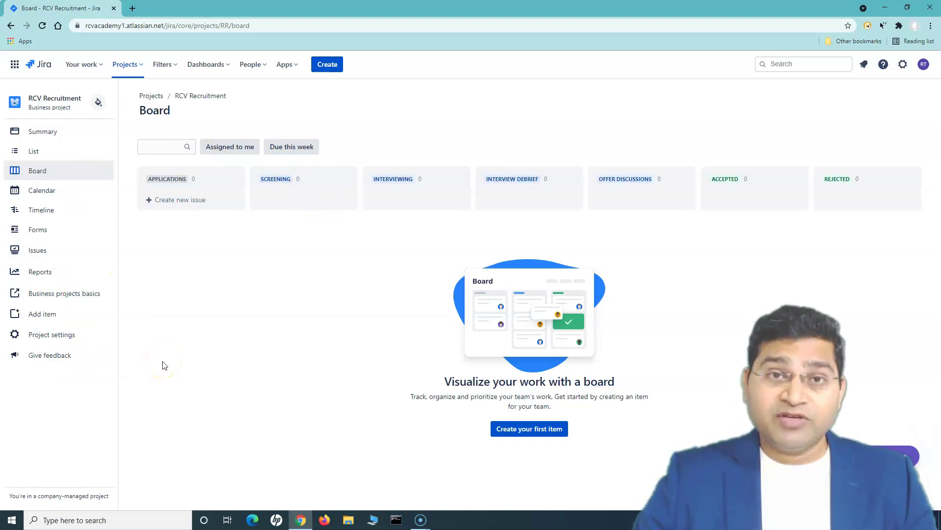
{"action": "left_click", "coordinate": [183, 371]}
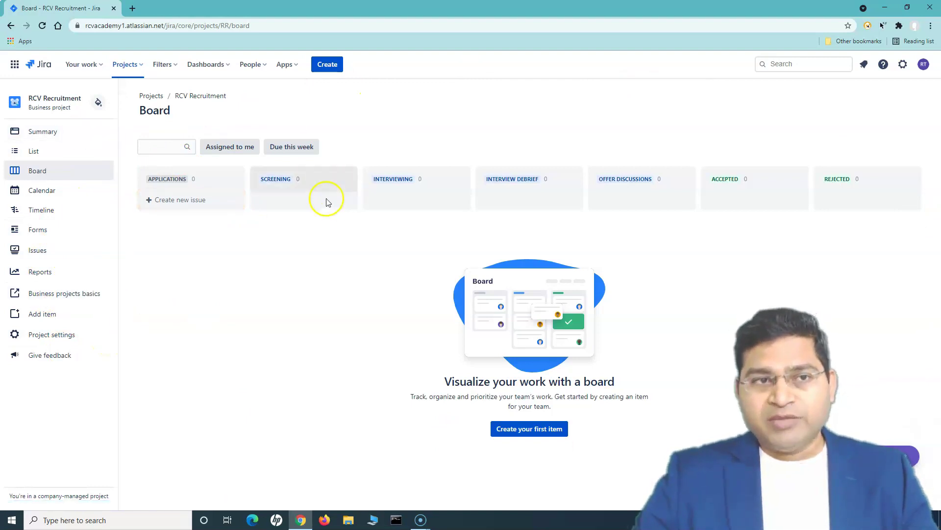
Reopen project creation and bring up the Procurement template's details under Jira Work Management
{"action": "left_click", "coordinate": [140, 67]}
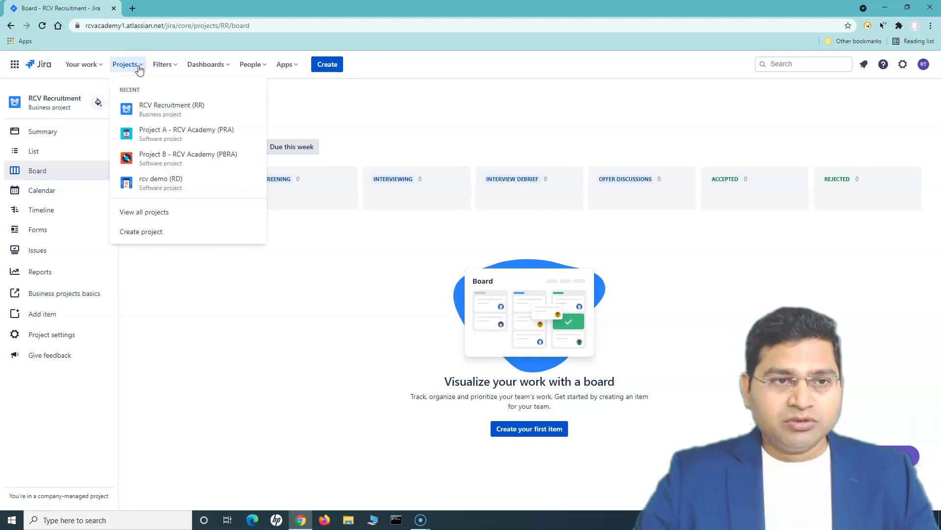
{"action": "left_click", "coordinate": [131, 235]}
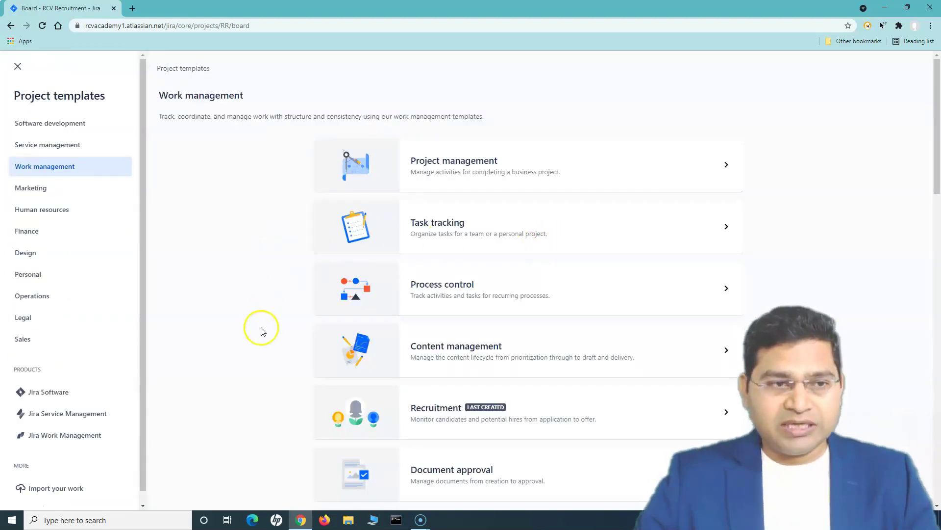
{"action": "left_click", "coordinate": [65, 440]}
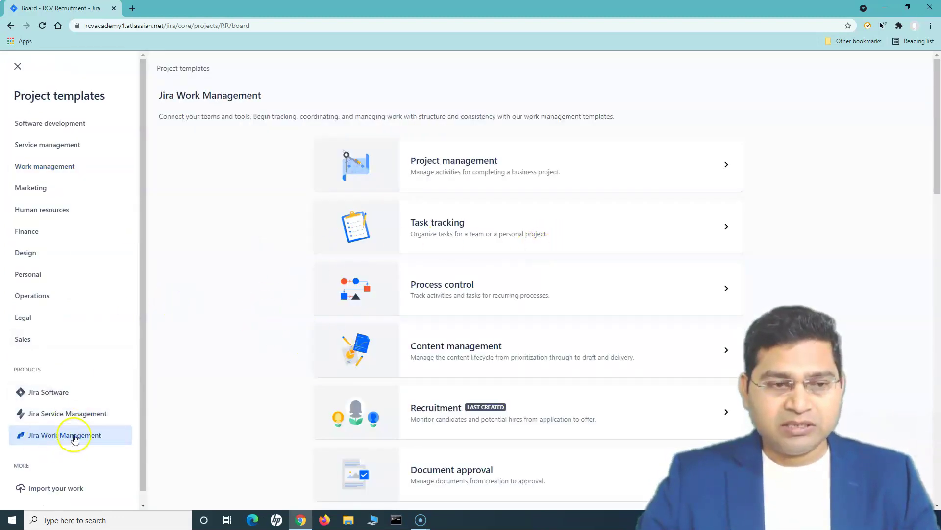
{"action": "scroll", "coordinate": [573, 382], "scroll_direction": "down", "scroll_amount": 7}
{"action": "scroll", "coordinate": [573, 383], "scroll_direction": "down", "scroll_amount": 6}
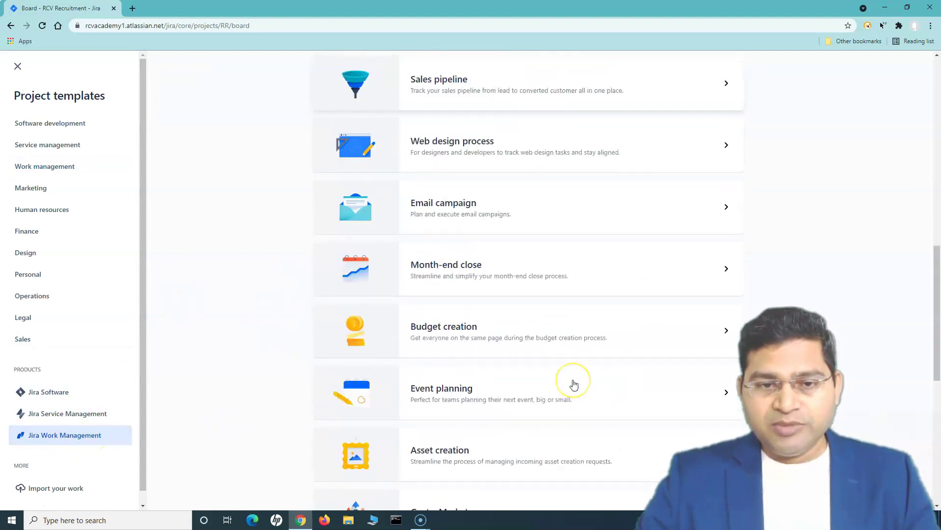
{"action": "scroll", "coordinate": [464, 240], "scroll_direction": "up", "scroll_amount": 5}
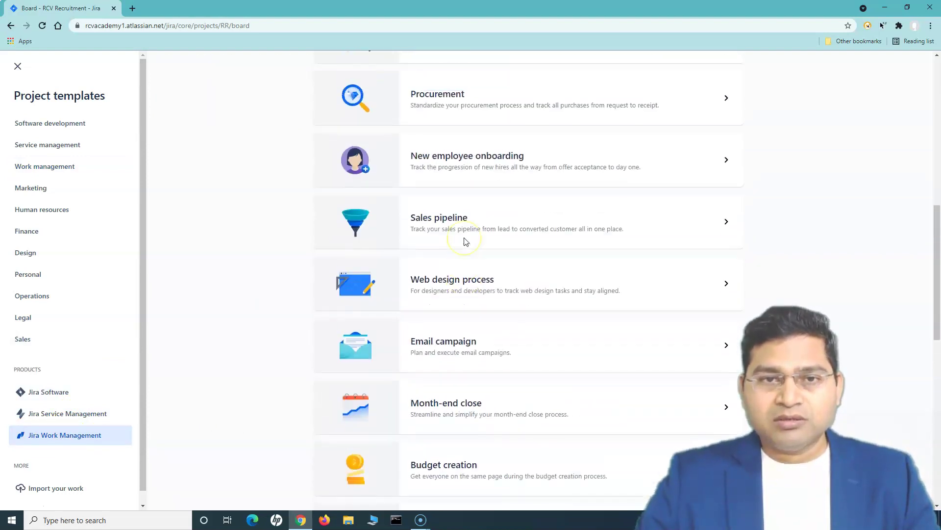
{"action": "left_click", "coordinate": [445, 204]}
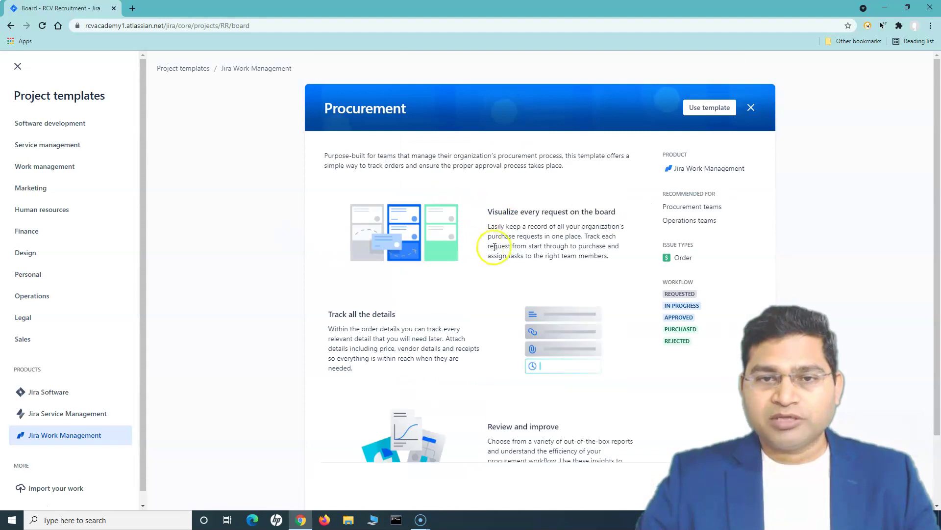
Highlight Procurement's workflow, recommended teams, product and Order issue type, then use the template
{"action": "left_click_drag", "start_coordinate": [678, 281], "coordinate": [718, 286]}
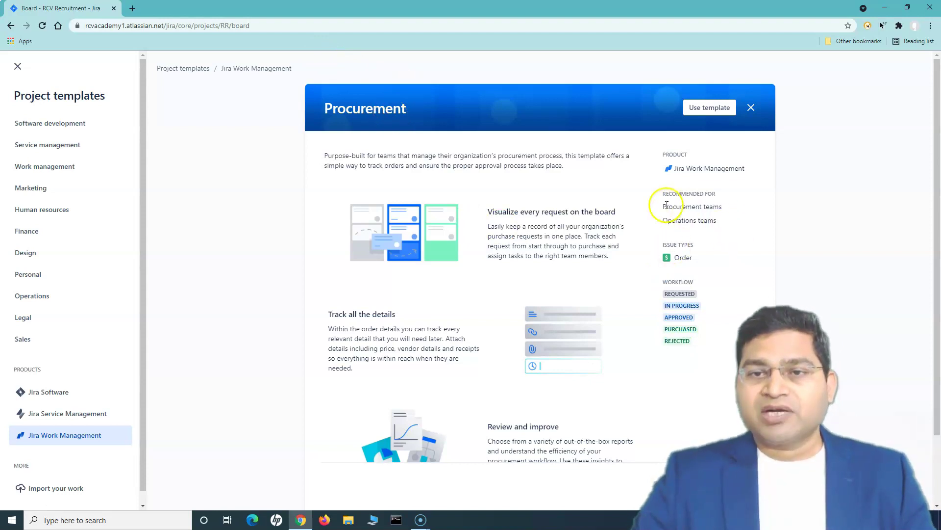
{"action": "left_click_drag", "start_coordinate": [729, 229], "coordinate": [667, 206]}
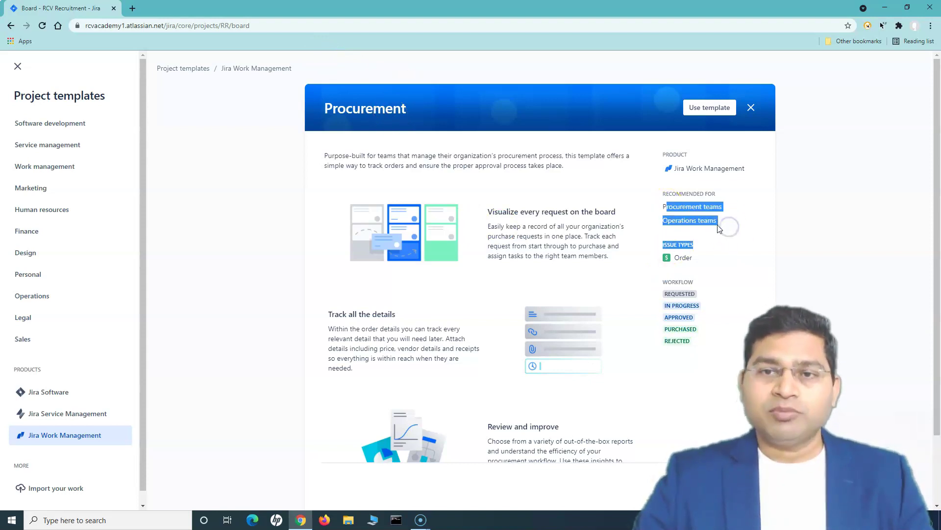
{"action": "left_click_drag", "start_coordinate": [674, 168], "coordinate": [744, 172]}
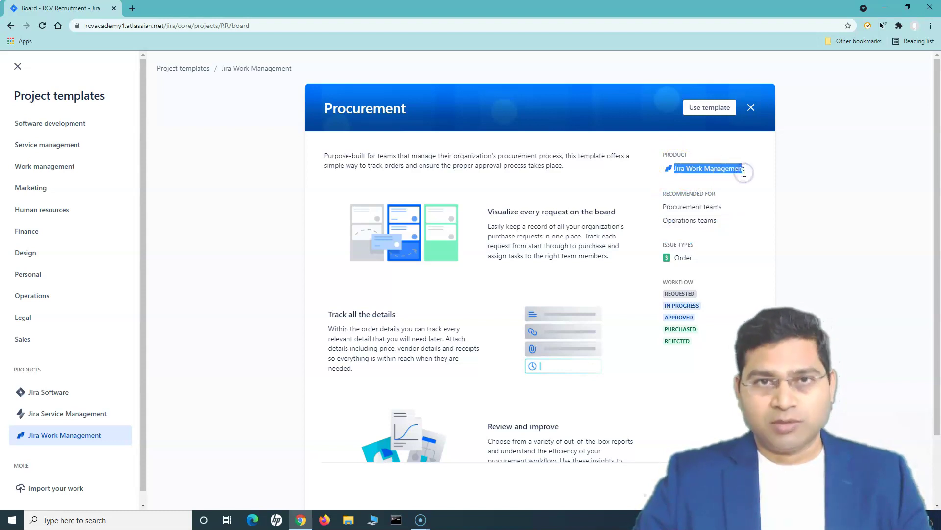
{"action": "left_click", "coordinate": [688, 268]}
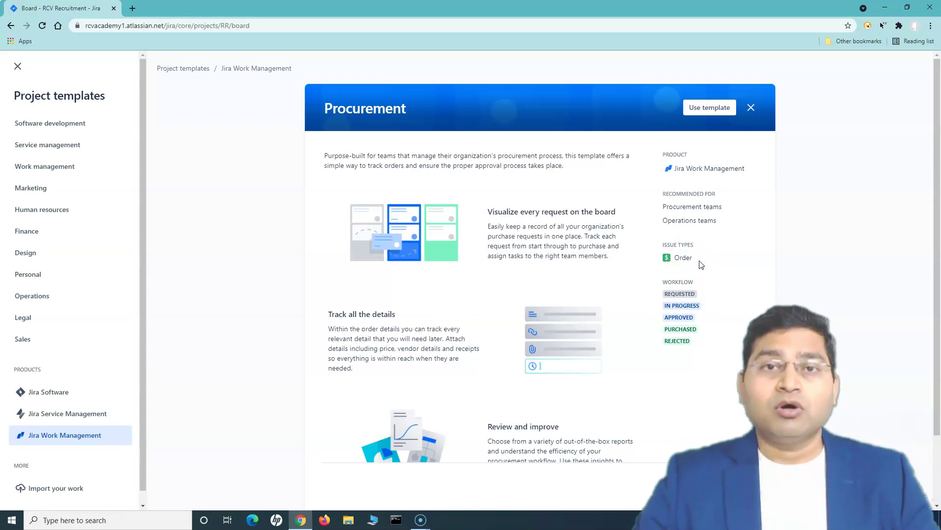
{"action": "left_click_drag", "start_coordinate": [679, 257], "coordinate": [691, 260]}
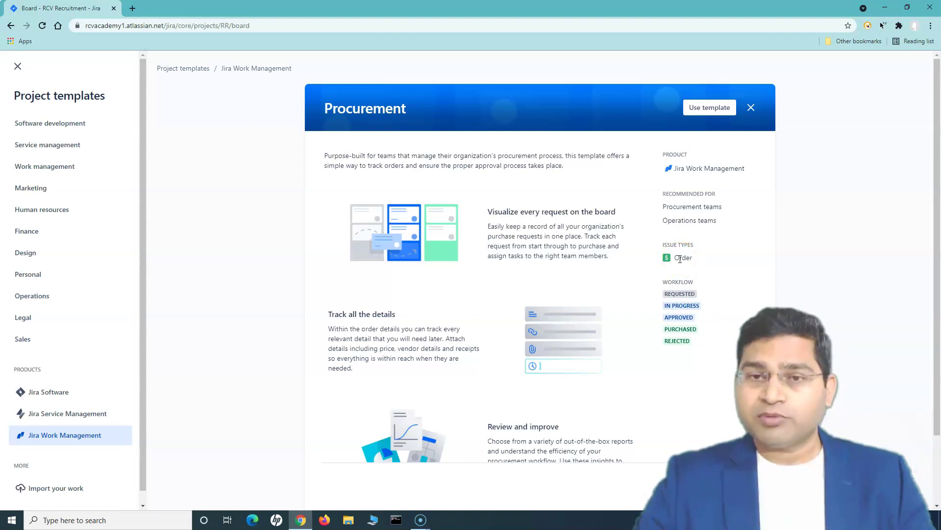
{"action": "left_click", "coordinate": [710, 108]}
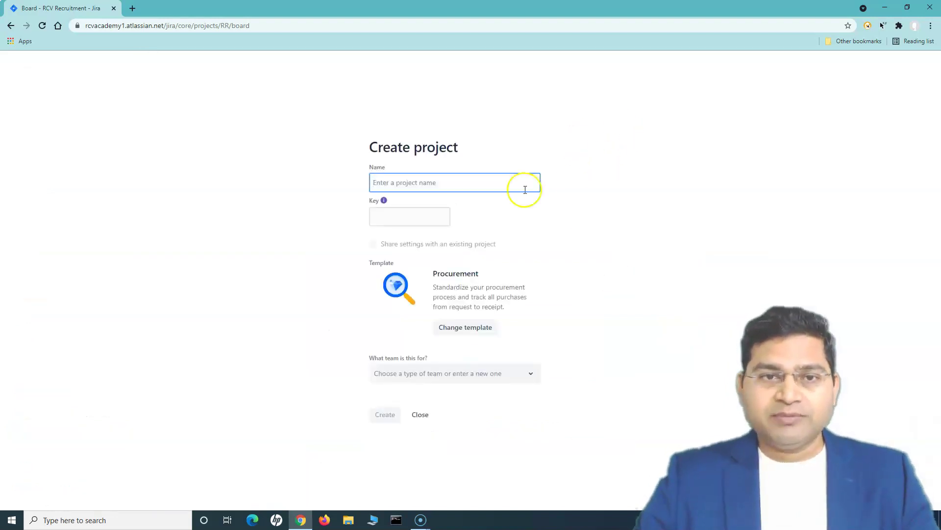
Name the project 'RCV Procurement', set its team to Operations, and create it
{"action": "type", "text": "RCV "}
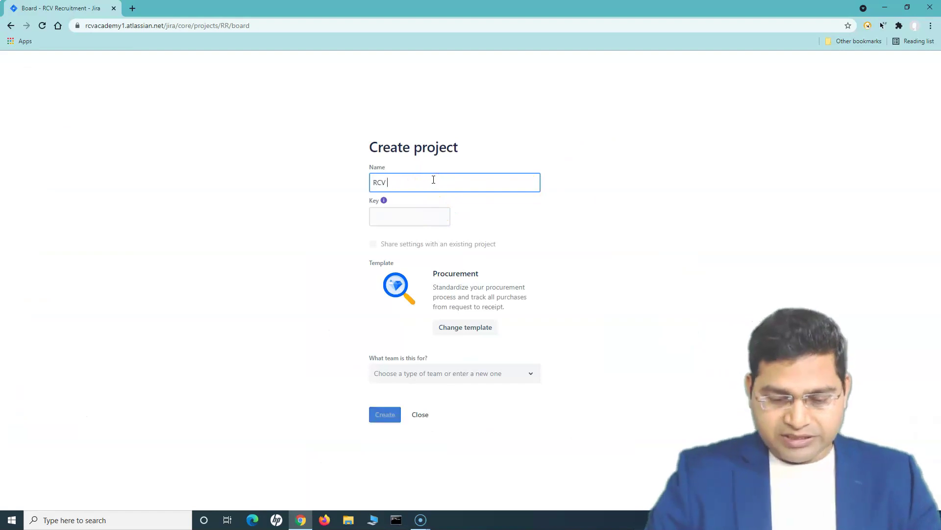
{"action": "type", "text": "Procure"}
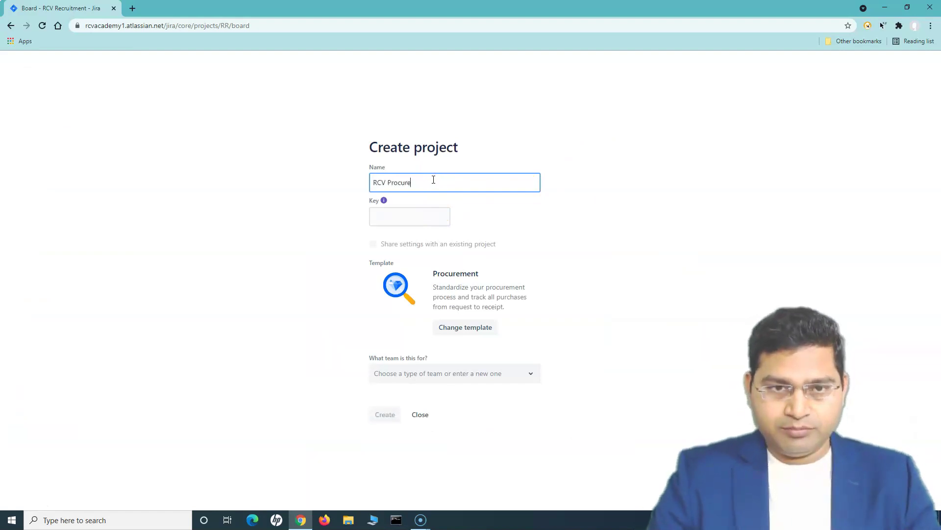
{"action": "type", "text": "ment"}
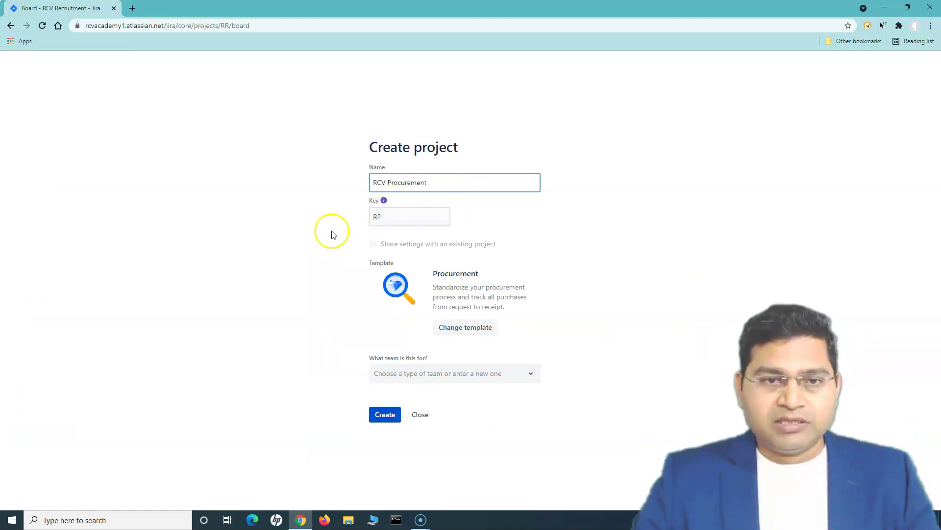
{"action": "left_click", "coordinate": [508, 375]}
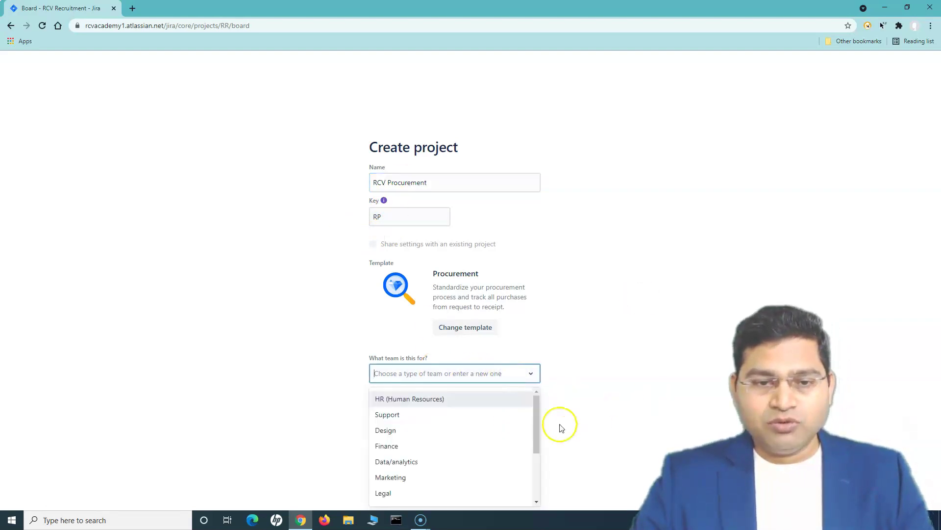
{"action": "scroll", "coordinate": [510, 465], "scroll_direction": "down", "scroll_amount": 2}
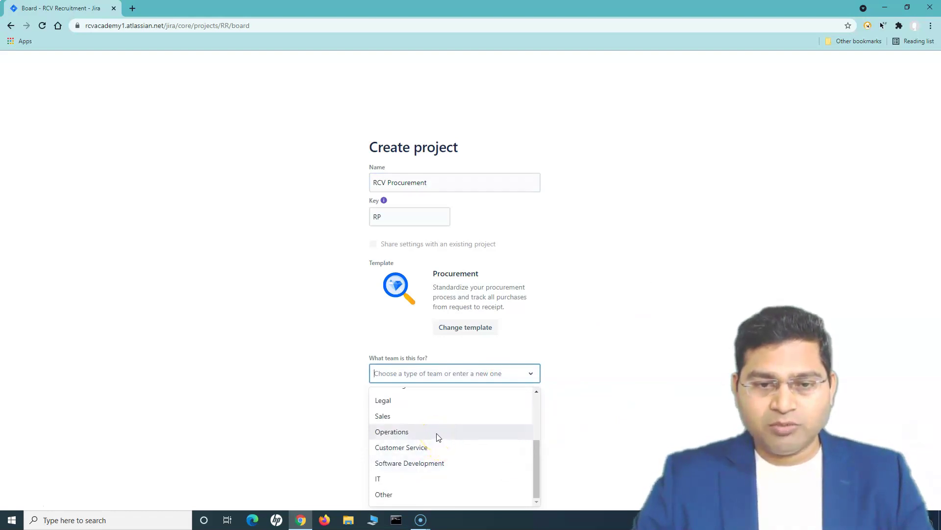
{"action": "scroll", "coordinate": [438, 437], "scroll_direction": "up", "scroll_amount": 2}
{"action": "scroll", "coordinate": [438, 437], "scroll_direction": "down", "scroll_amount": 2}
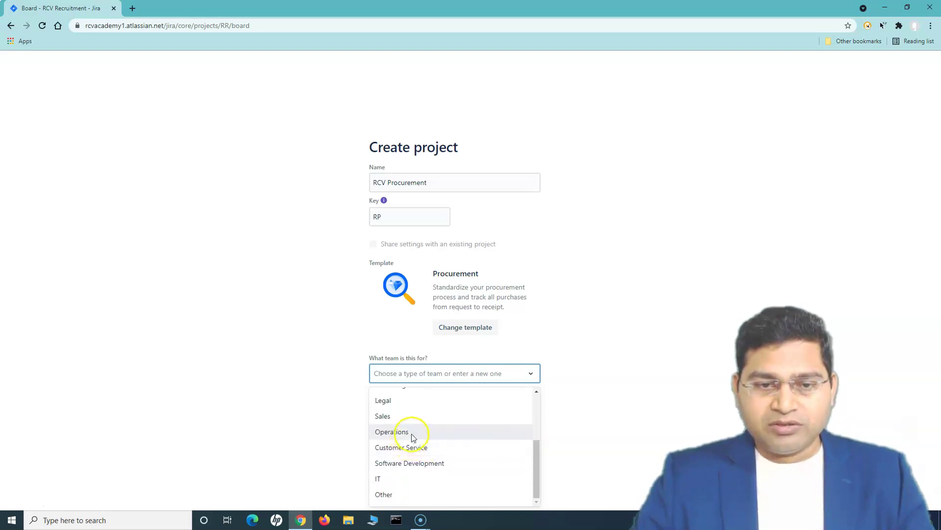
{"action": "left_click", "coordinate": [411, 434]}
{"action": "left_click", "coordinate": [385, 416]}
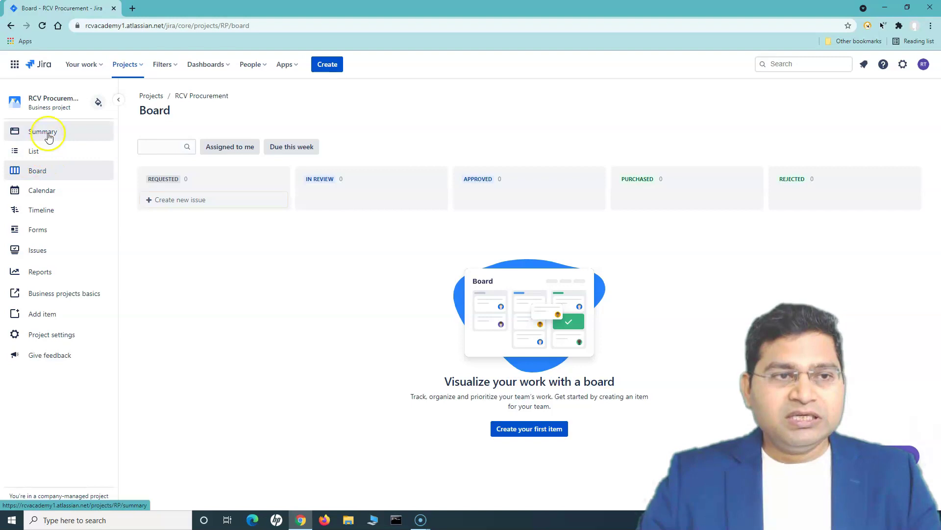
View the RCV Procurement summary, then switch to its List view
{"action": "left_click", "coordinate": [47, 132]}
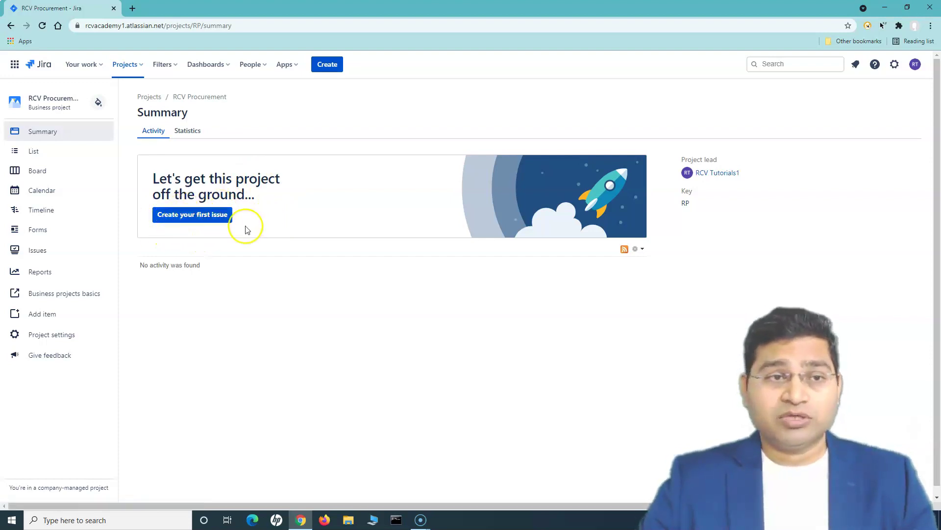
{"action": "left_click", "coordinate": [49, 155]}
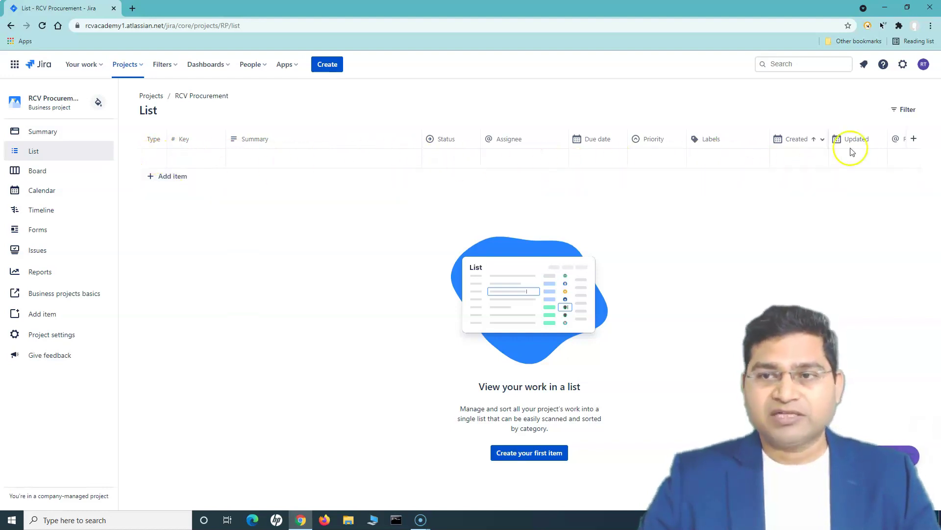
Hide and restore the Reporter column in the list's field picker, then go to the Board
{"action": "left_click", "coordinate": [915, 139]}
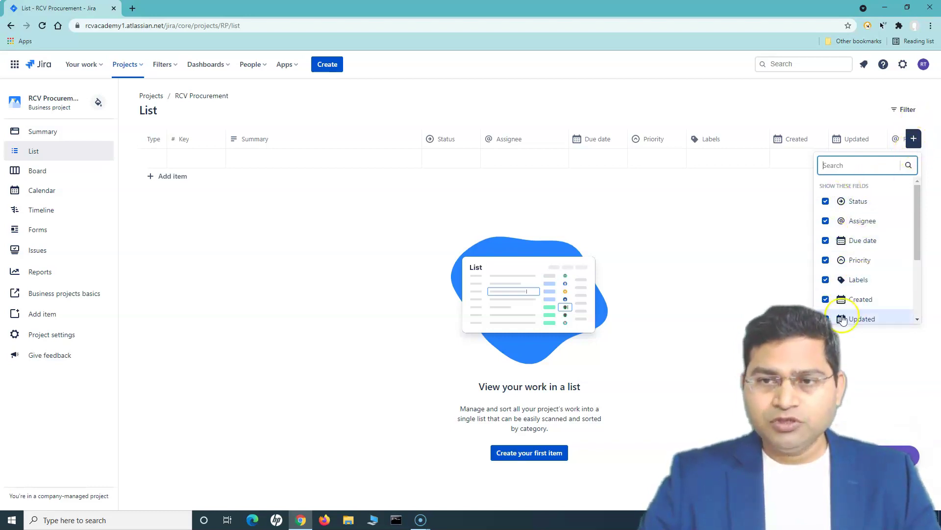
{"action": "scroll", "coordinate": [848, 313], "scroll_direction": "down", "scroll_amount": 3}
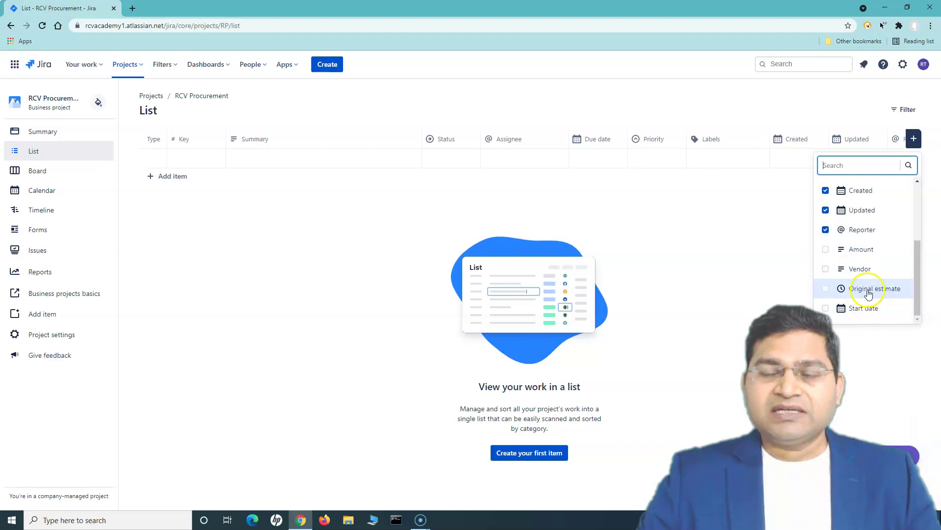
{"action": "scroll", "coordinate": [828, 277], "scroll_direction": "up", "scroll_amount": 3}
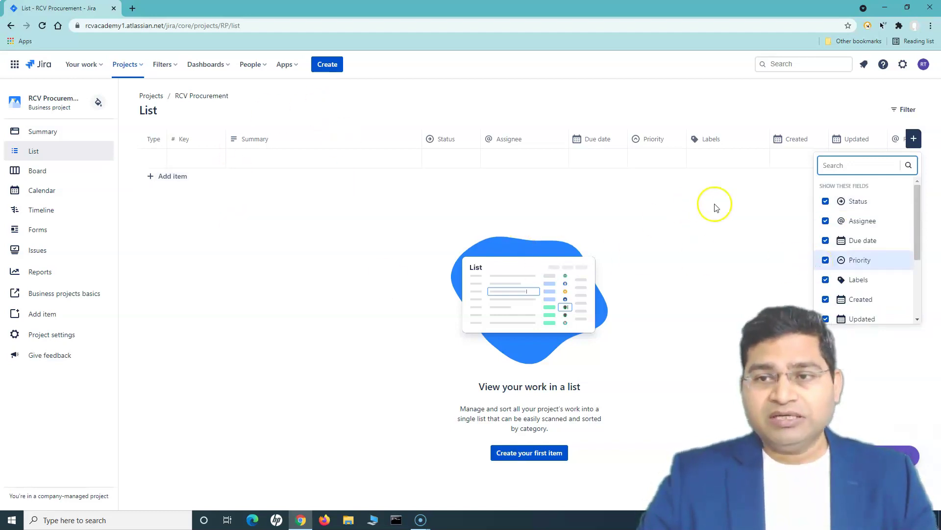
{"action": "scroll", "coordinate": [833, 231], "scroll_direction": "down", "scroll_amount": 3}
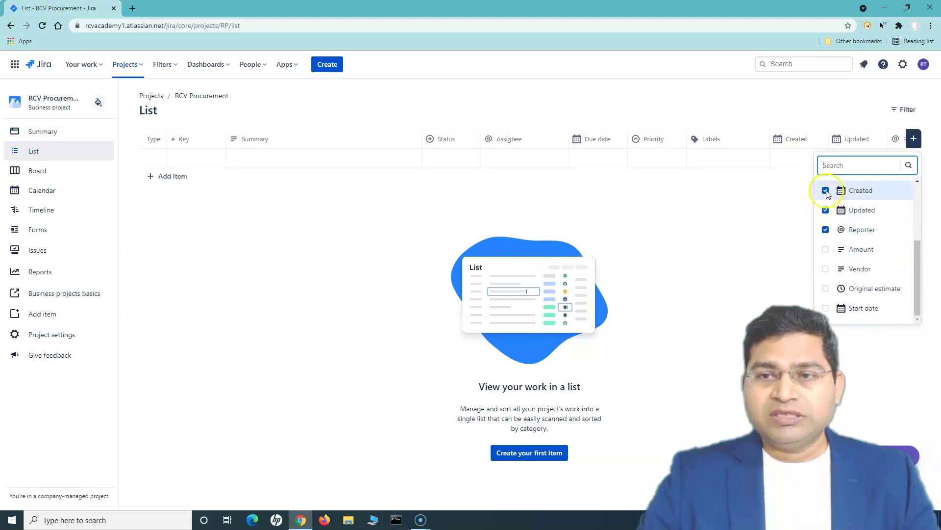
{"action": "left_click", "coordinate": [825, 230]}
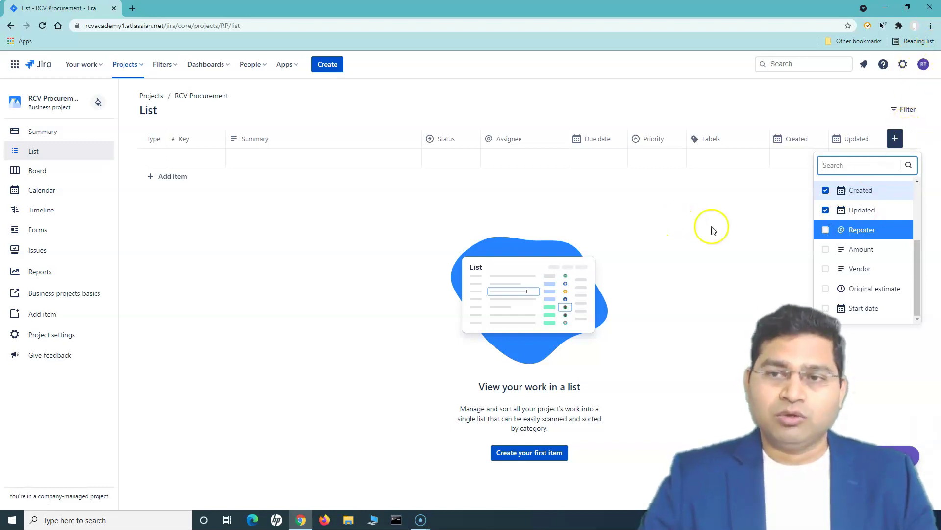
{"action": "left_click", "coordinate": [825, 229]}
{"action": "left_click", "coordinate": [275, 225]}
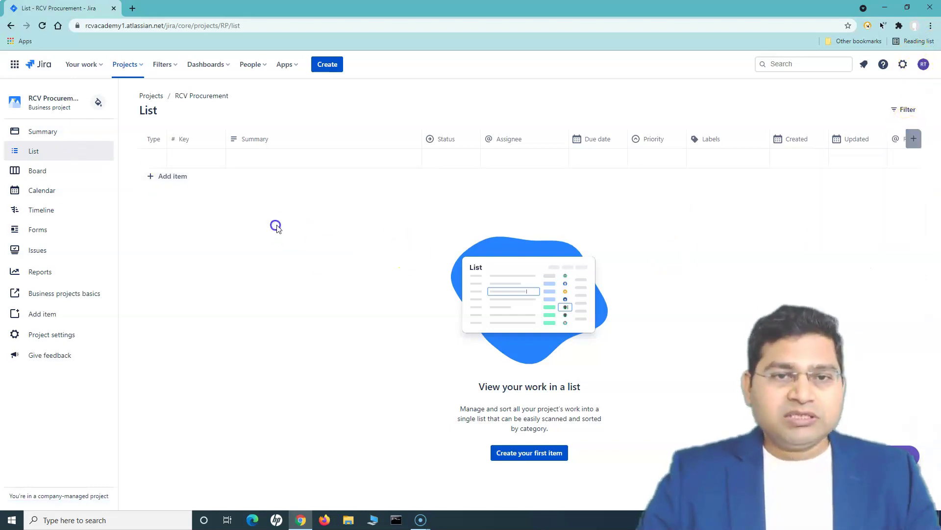
{"action": "left_click", "coordinate": [60, 182]}
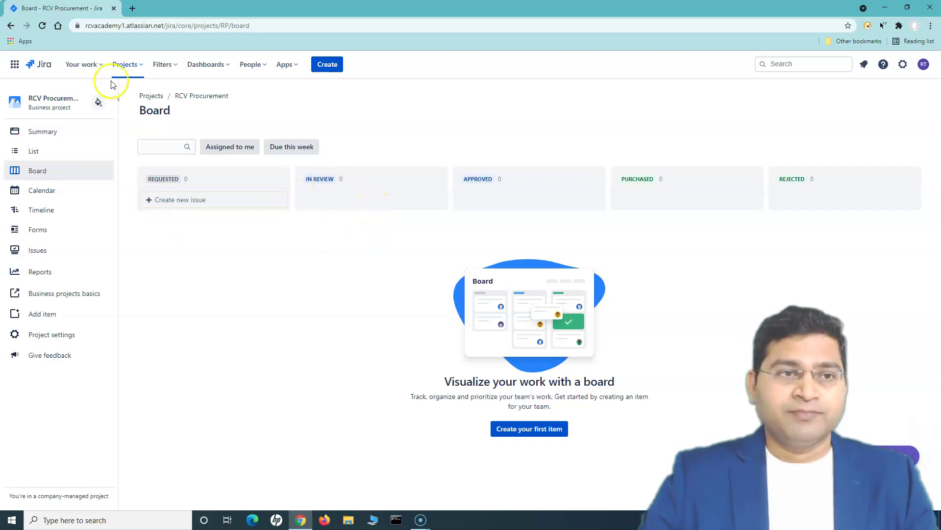
Switch to the RCV Recruitment (RR) project from the Projects menu
{"action": "left_click", "coordinate": [127, 64]}
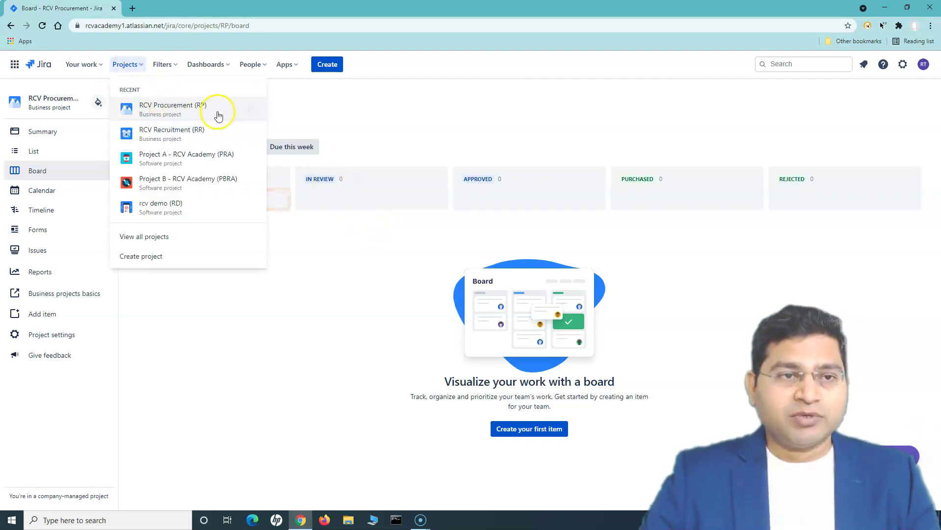
{"action": "left_click", "coordinate": [194, 133]}
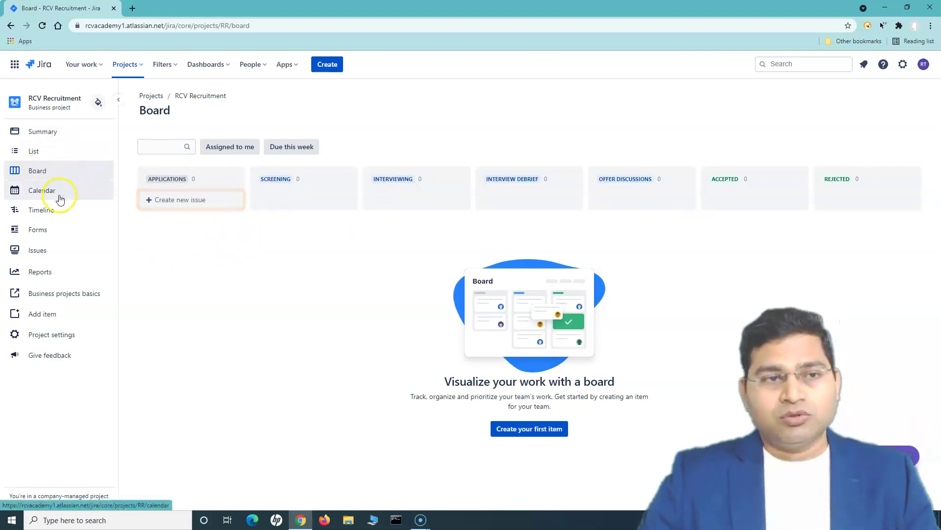
Open the RCV Recruitment project's Calendar view
{"action": "left_click", "coordinate": [59, 197]}
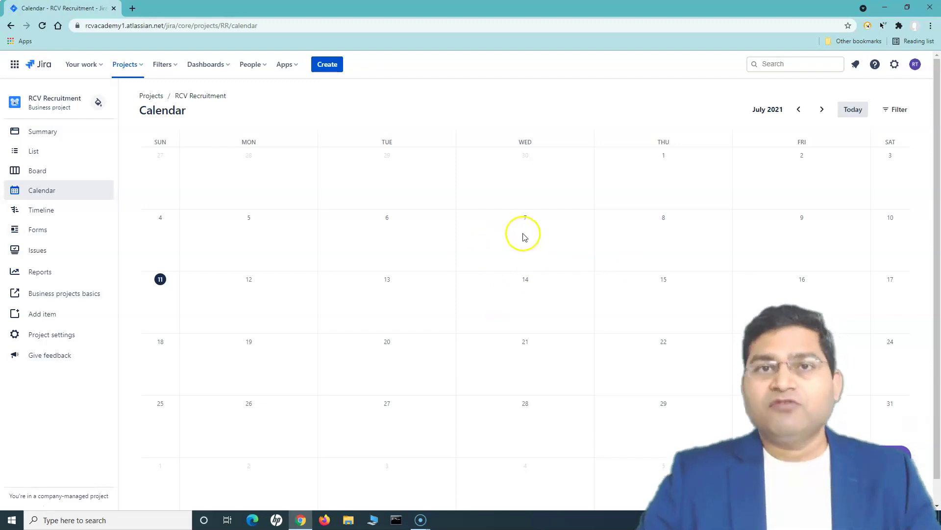
Open the RCV Recruitment project's Timeline view
{"action": "left_click", "coordinate": [63, 211]}
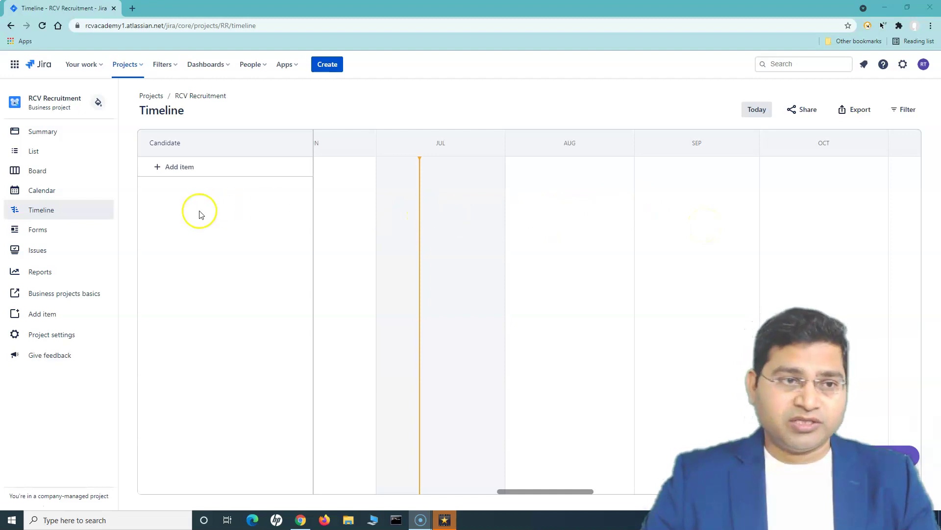
Open the RCV Recruitment project's Forms page
{"action": "left_click", "coordinate": [76, 234]}
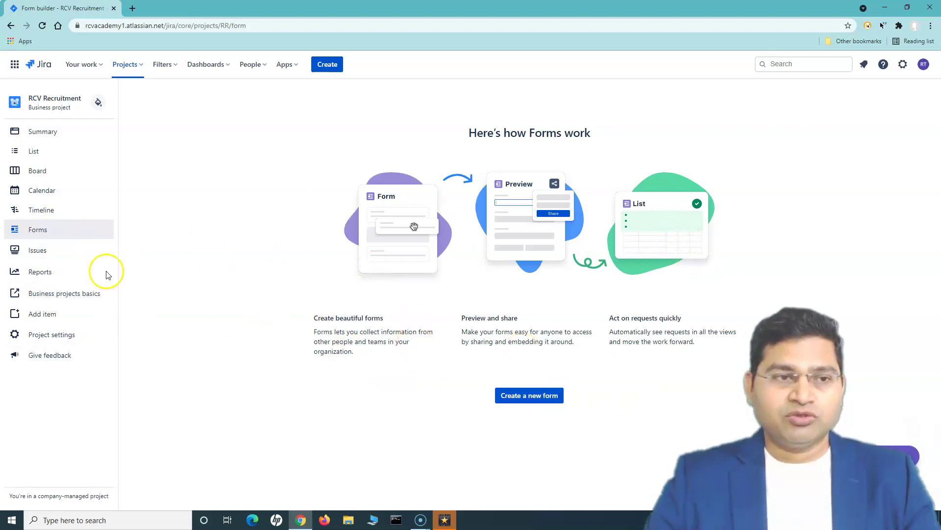
Open Issues, toggle the filter to JQL and back to Basic, then return to the project
{"action": "left_click", "coordinate": [42, 257]}
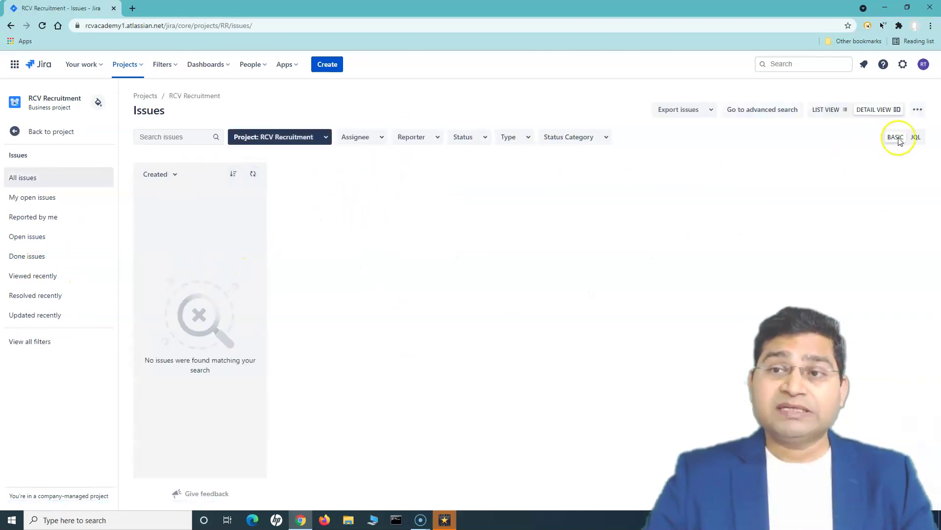
{"action": "left_click", "coordinate": [915, 139]}
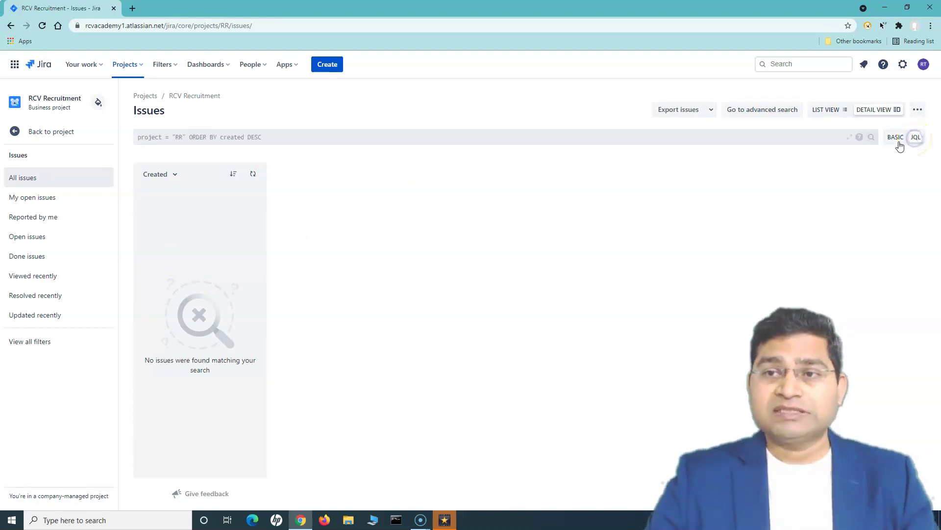
{"action": "left_click", "coordinate": [895, 140]}
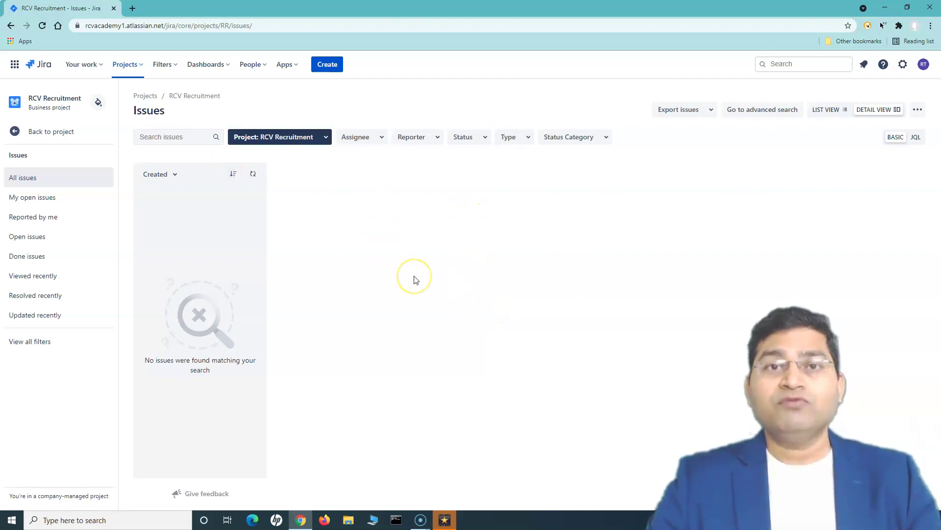
{"action": "left_click", "coordinate": [16, 133]}
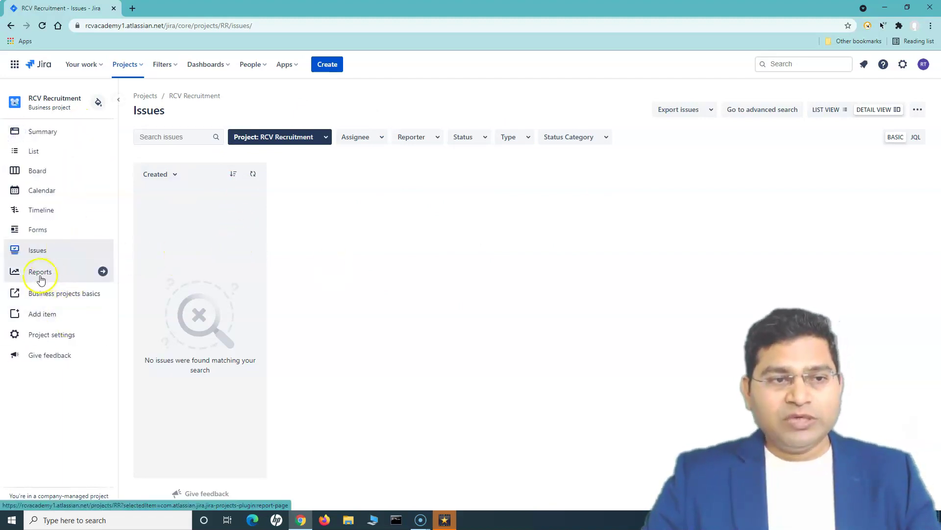
Scroll through the Issue analysis, Forecast & management and Other reports, then open Business projects basics
{"action": "left_click", "coordinate": [39, 273]}
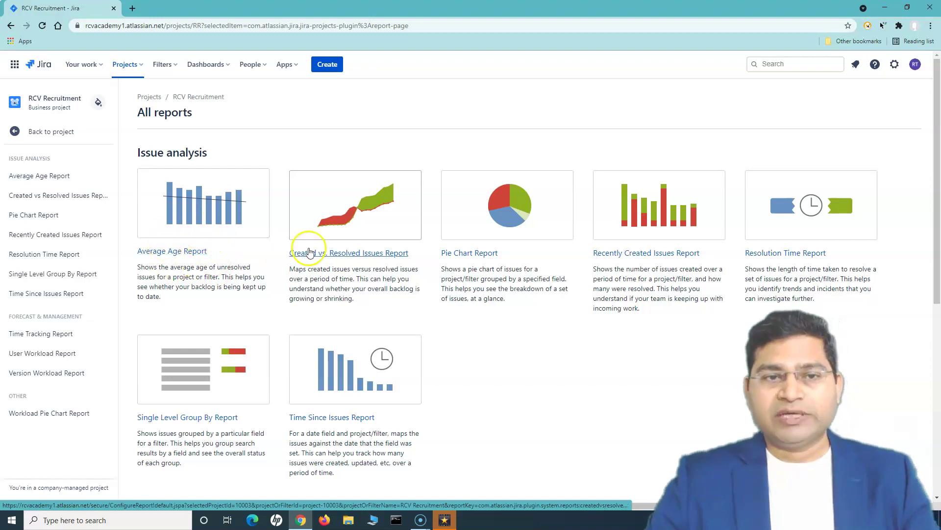
{"action": "scroll", "coordinate": [348, 392], "scroll_direction": "down", "scroll_amount": 6}
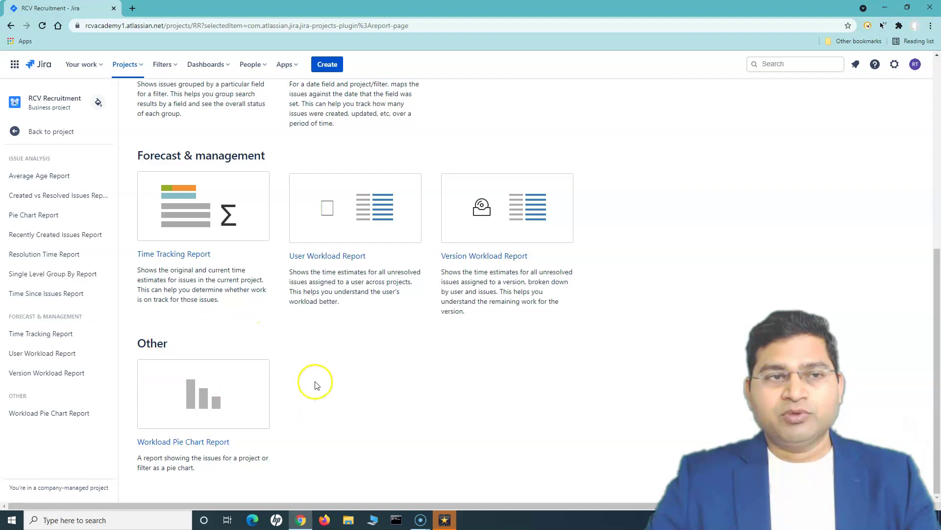
{"action": "scroll", "coordinate": [317, 417], "scroll_direction": "up", "scroll_amount": 5}
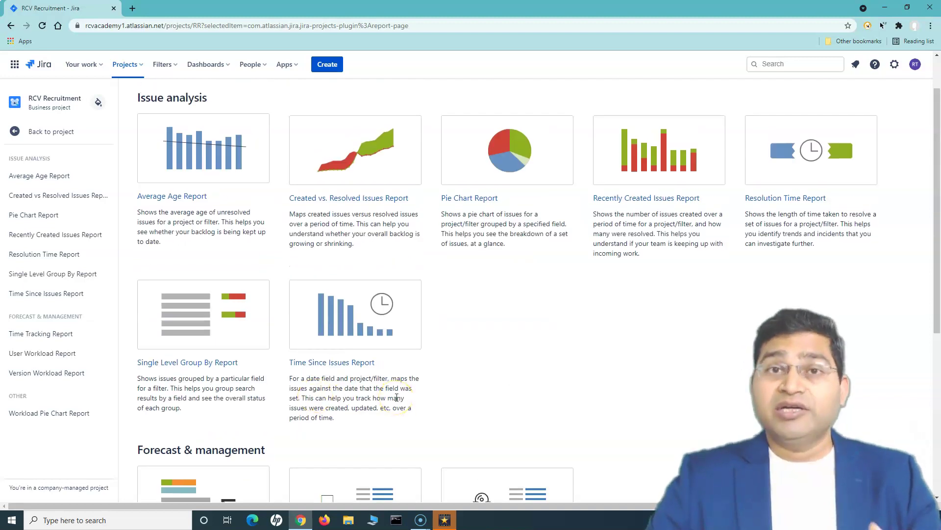
{"action": "scroll", "coordinate": [371, 405], "scroll_direction": "up", "scroll_amount": 1}
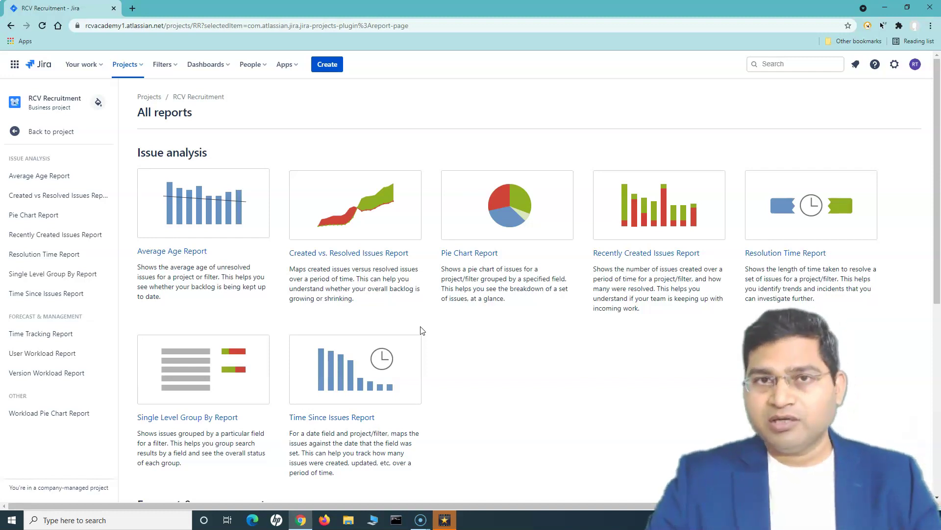
{"action": "left_click", "coordinate": [43, 131]}
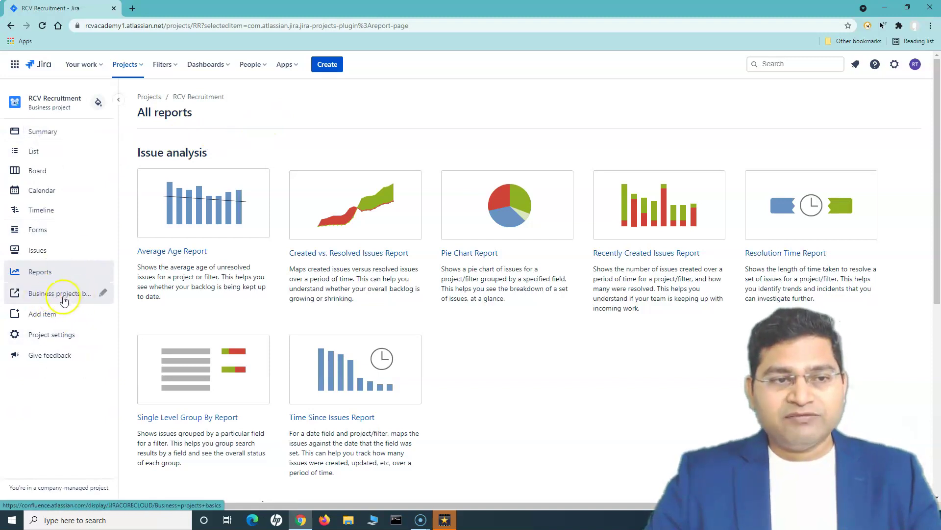
{"action": "left_click", "coordinate": [89, 300]}
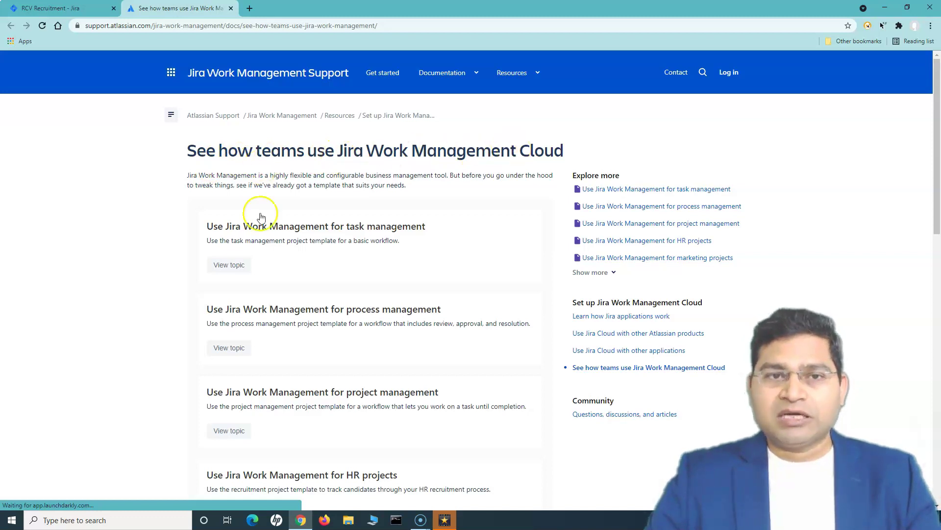
Skim the 'See how teams use Jira Work Management Cloud' guide, then return to the RCV Recruitment tab
{"action": "scroll", "coordinate": [268, 309], "scroll_direction": "down", "scroll_amount": 4}
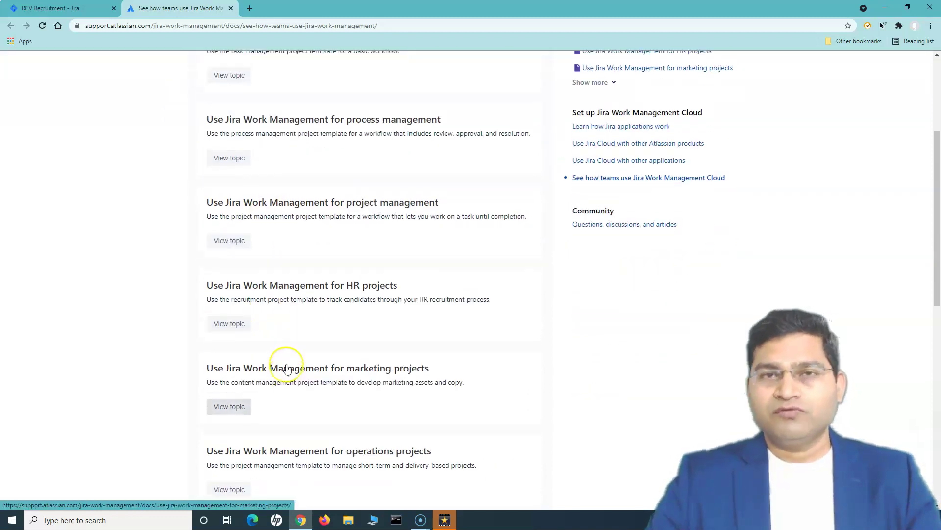
{"action": "scroll", "coordinate": [287, 369], "scroll_direction": "up", "scroll_amount": 2}
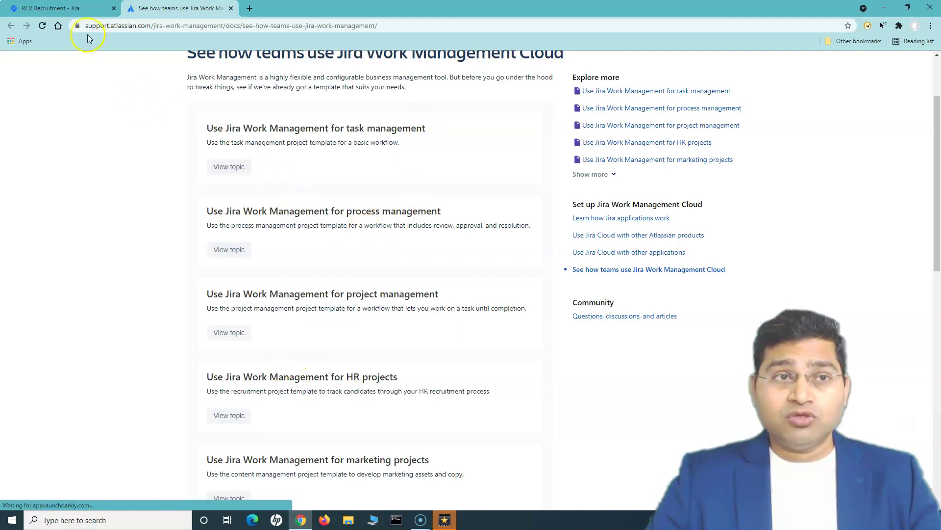
{"action": "left_click", "coordinate": [58, 10]}
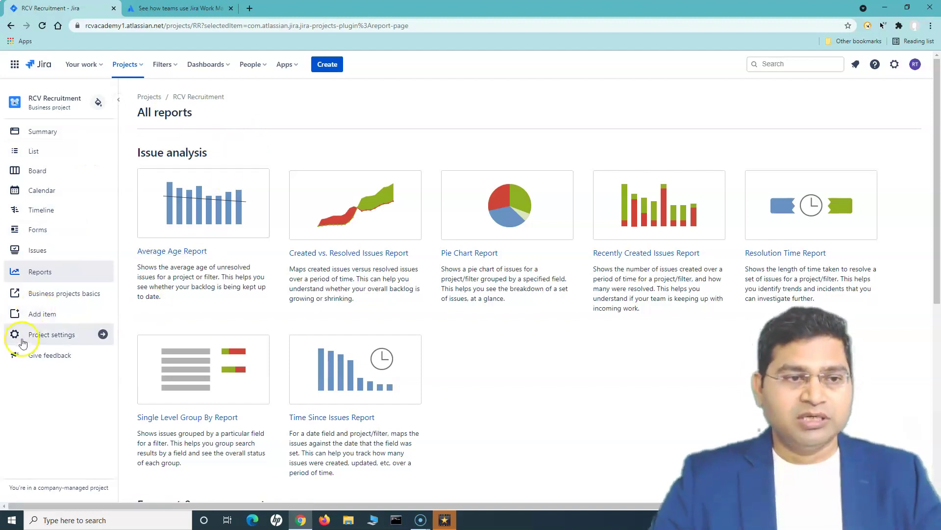
Cancel the new project shortcut before adding a web address, then open RCV Recruitment's project settings
{"action": "left_click", "coordinate": [32, 316]}
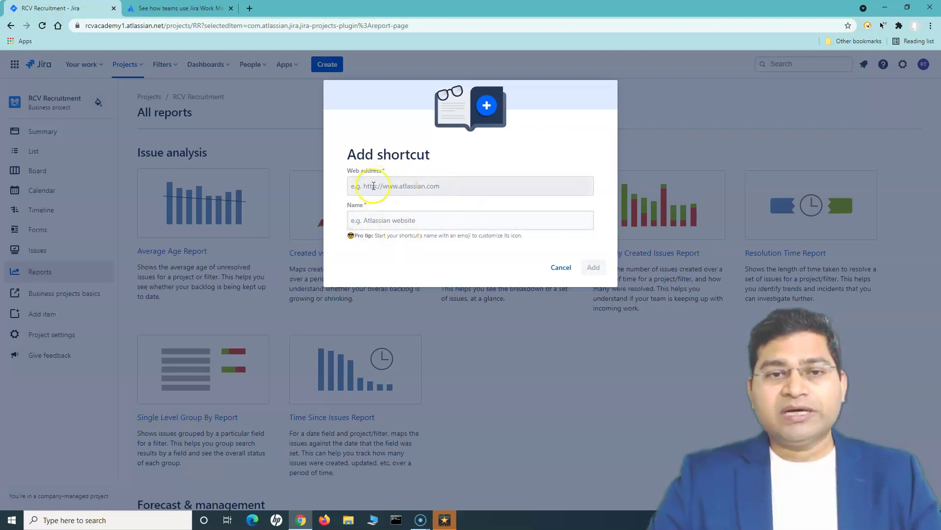
{"action": "left_click", "coordinate": [358, 185]}
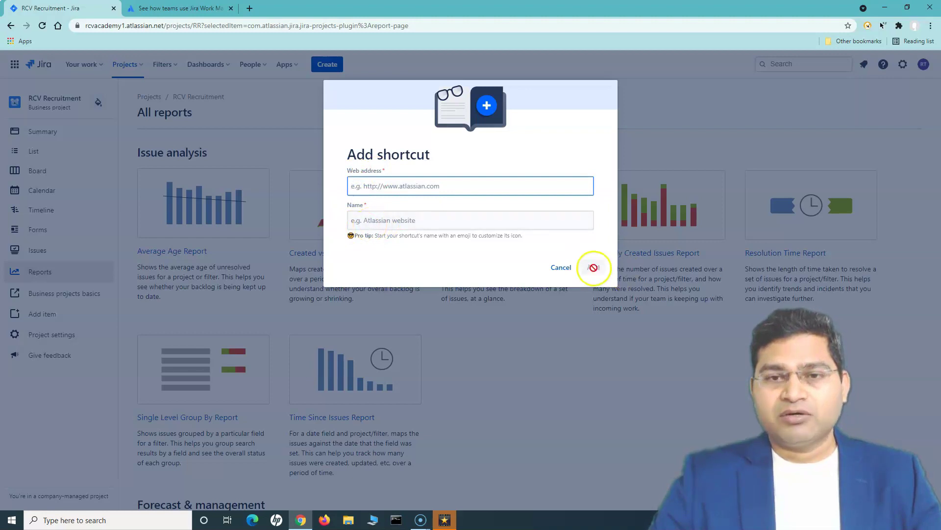
{"action": "left_click", "coordinate": [562, 267]}
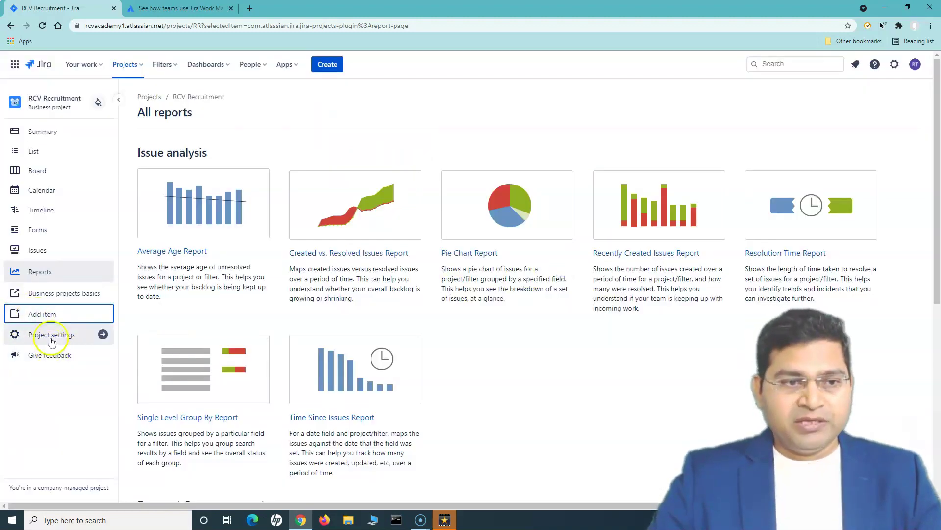
{"action": "left_click", "coordinate": [52, 338]}
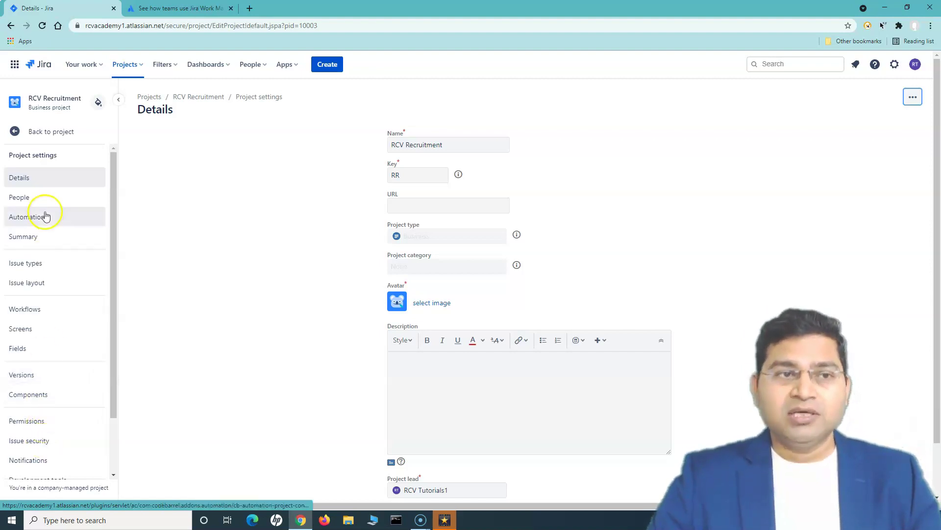
Leave the Details settings page via 'Back to project' to reach the RCV Recruitment Summary
{"action": "left_click", "coordinate": [15, 131]}
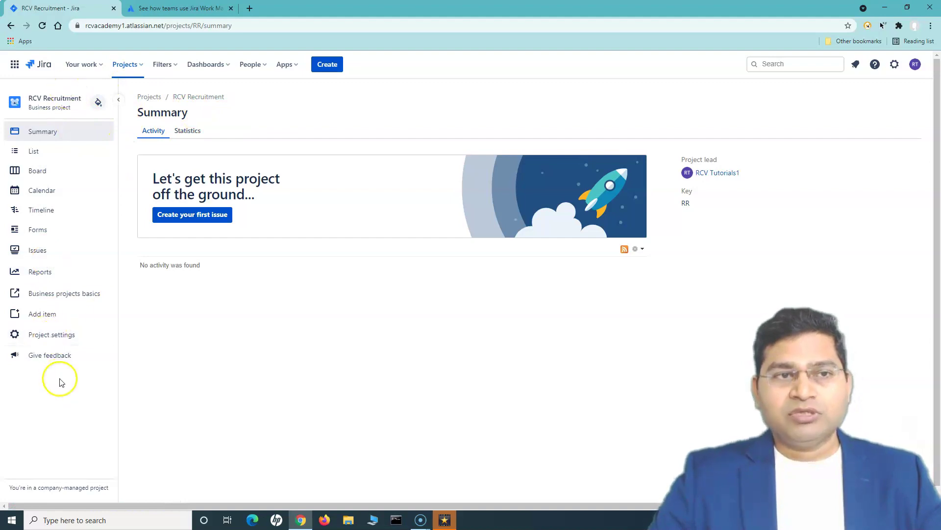
Glance at the Your work and Filters menus, then open the RCV Recruitment Issues list
{"action": "left_click", "coordinate": [101, 69]}
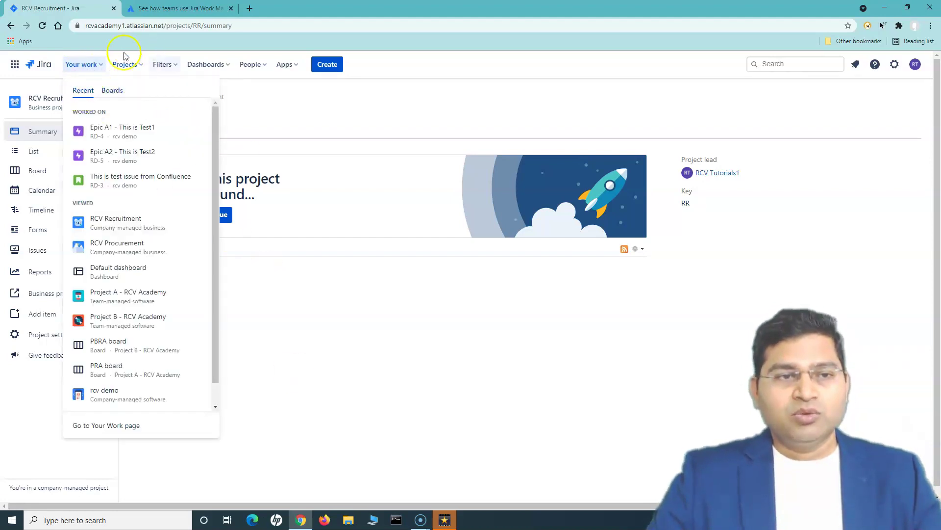
{"action": "left_click", "coordinate": [295, 326]}
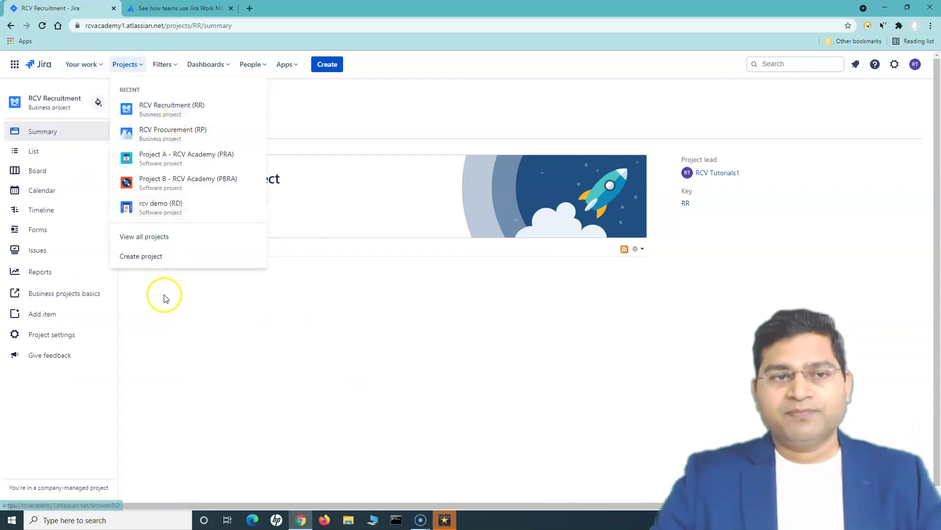
{"action": "left_click", "coordinate": [176, 72]}
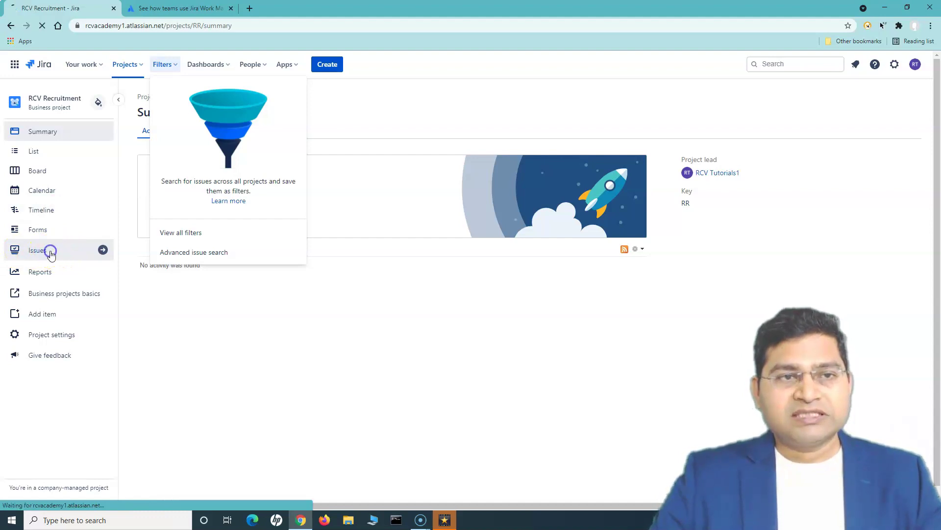
{"action": "left_click", "coordinate": [52, 254]}
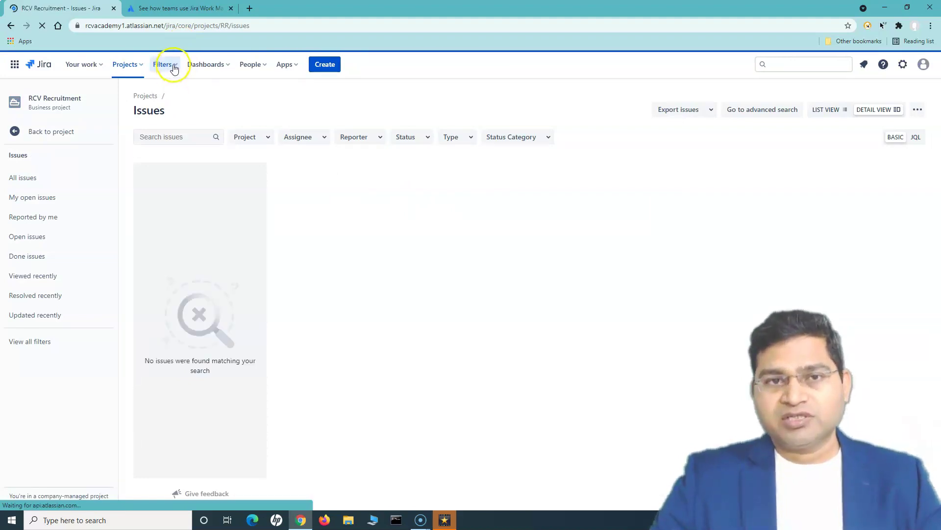
Run Filters > Advanced issue search to list all 26 issues across projects
{"action": "left_click", "coordinate": [173, 67]}
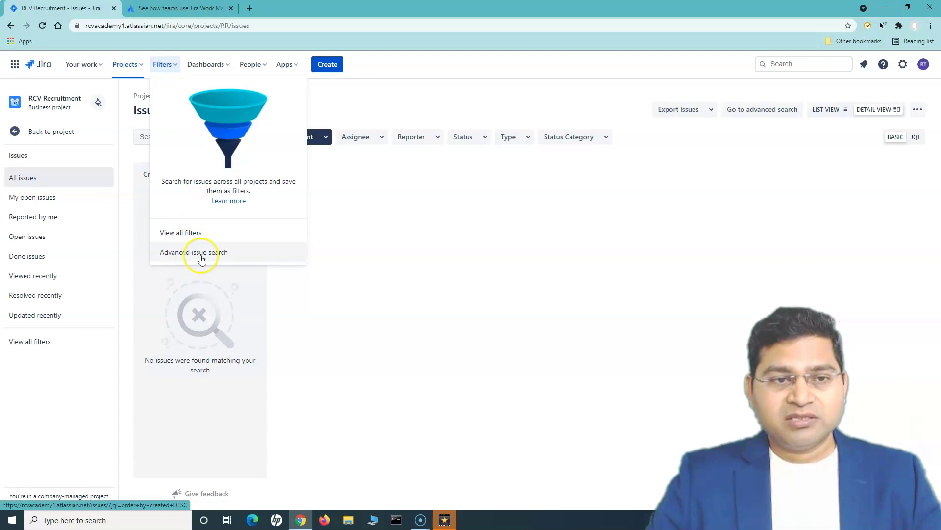
{"action": "left_click", "coordinate": [201, 253]}
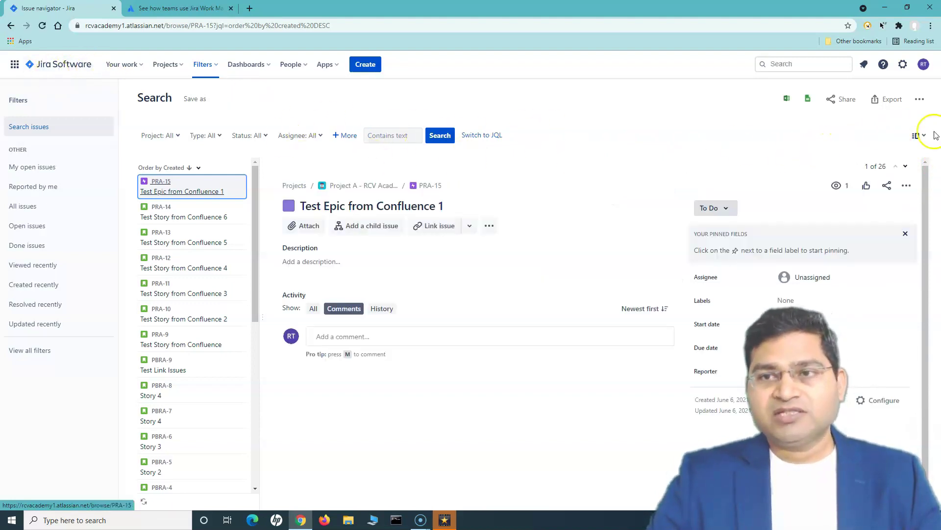
{"action": "left_click", "coordinate": [167, 64]}
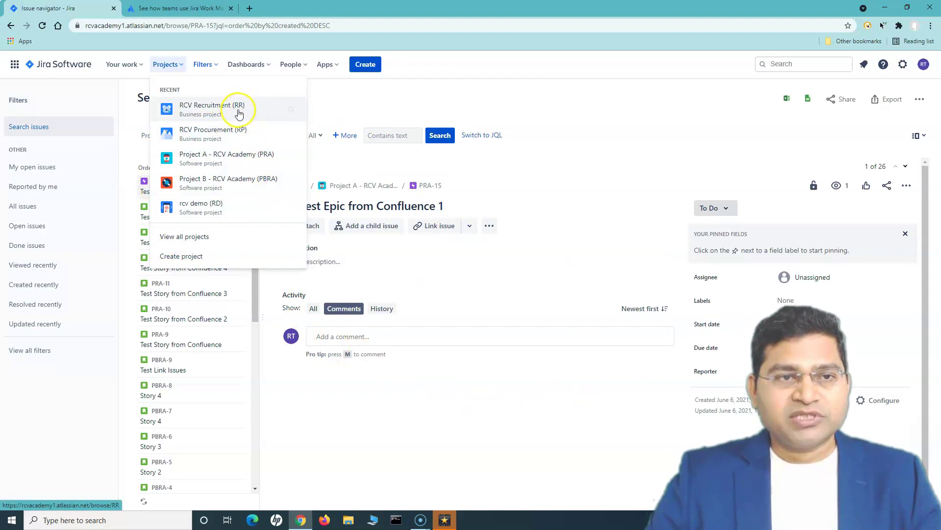
Reopen RCV Recruitment's Issues page from Projects, preview Filters, then show the Dashboards list
{"action": "left_click", "coordinate": [230, 116]}
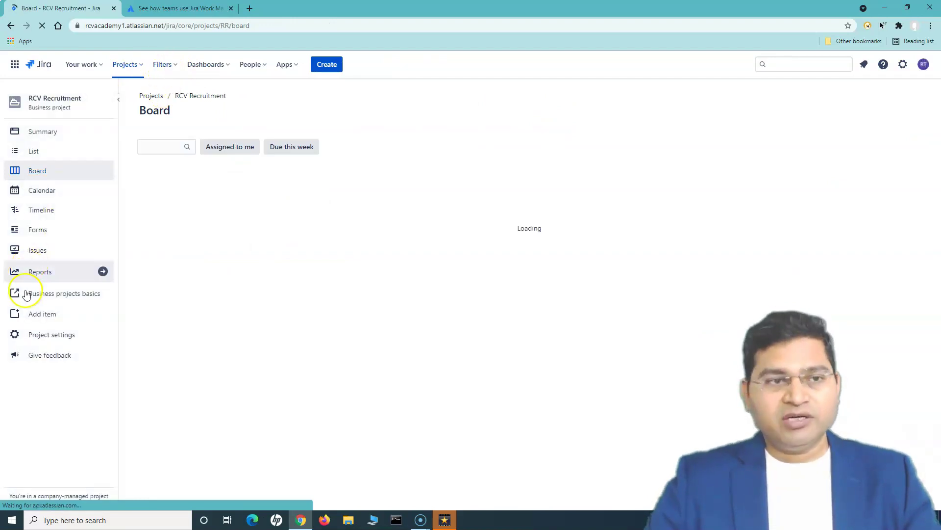
{"action": "left_click", "coordinate": [38, 251]}
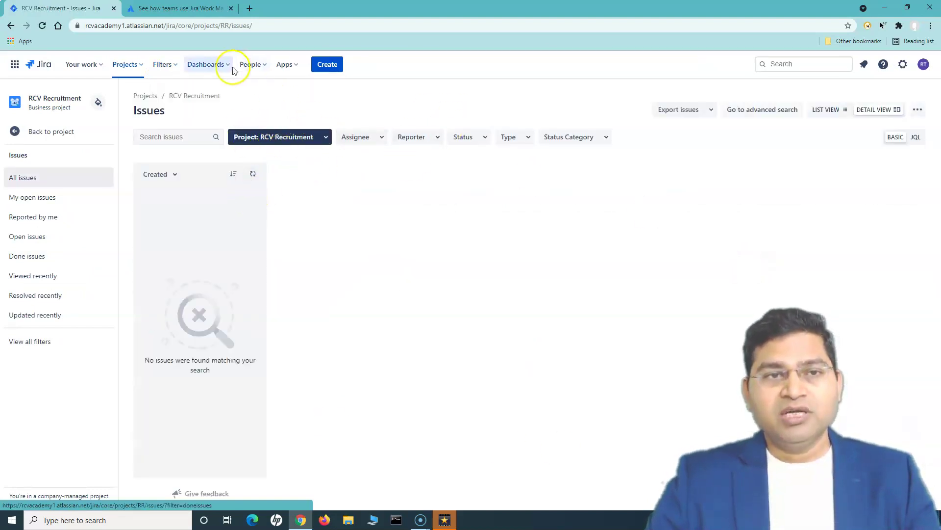
{"action": "left_click", "coordinate": [172, 65]}
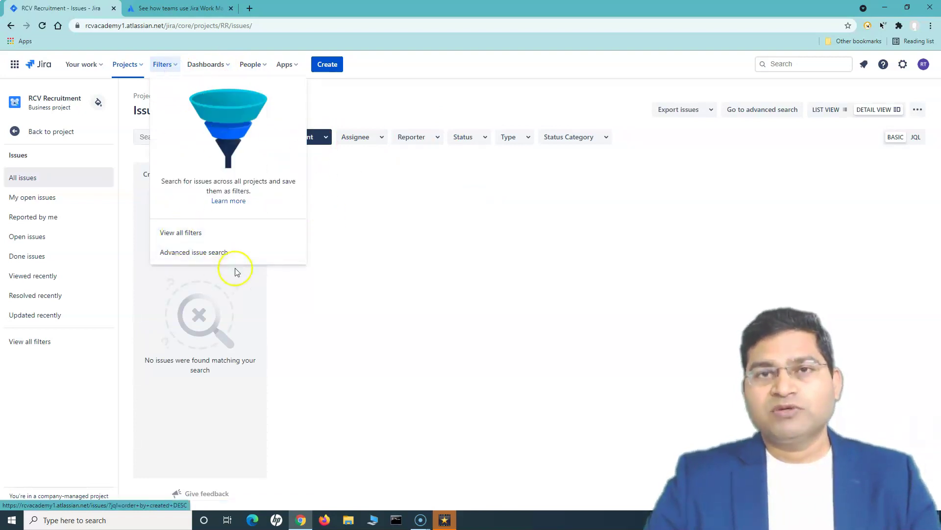
{"action": "left_click", "coordinate": [439, 104]}
{"action": "left_click", "coordinate": [224, 65]}
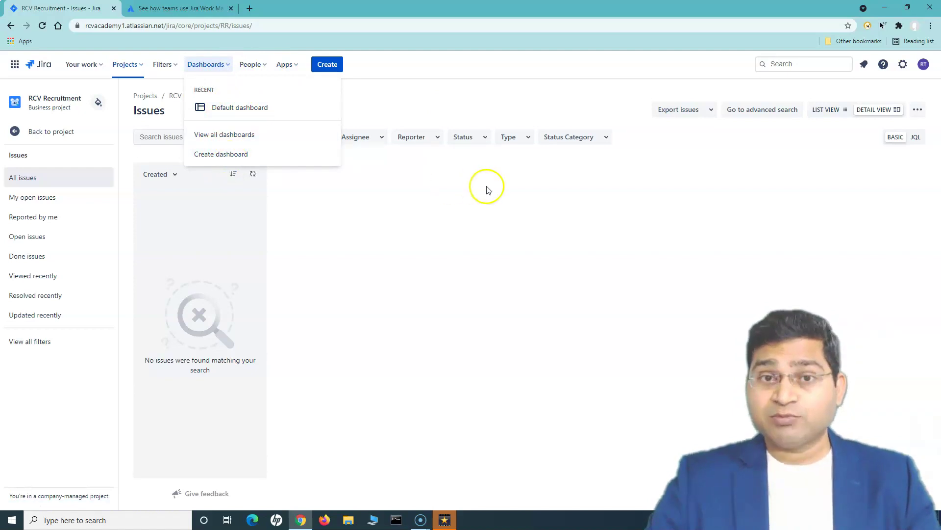
{"action": "left_click", "coordinate": [409, 225]}
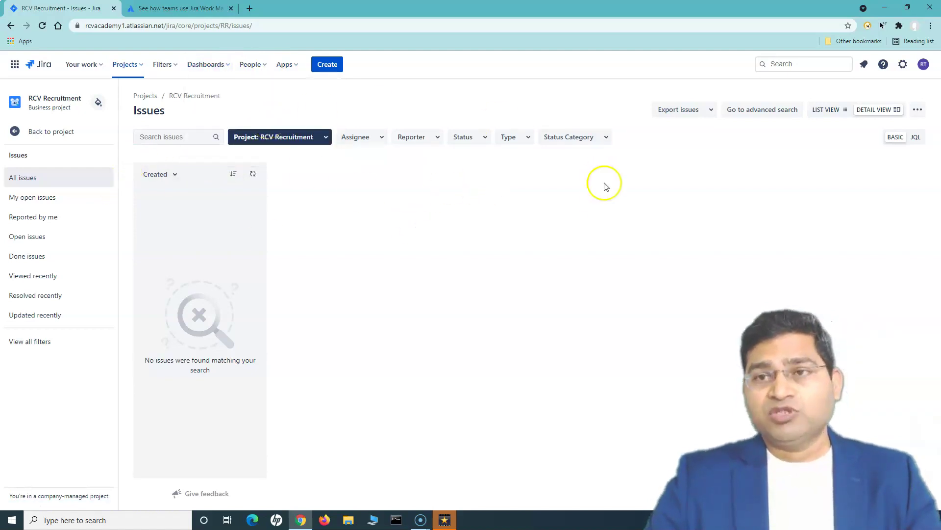
{"action": "left_click", "coordinate": [265, 68]}
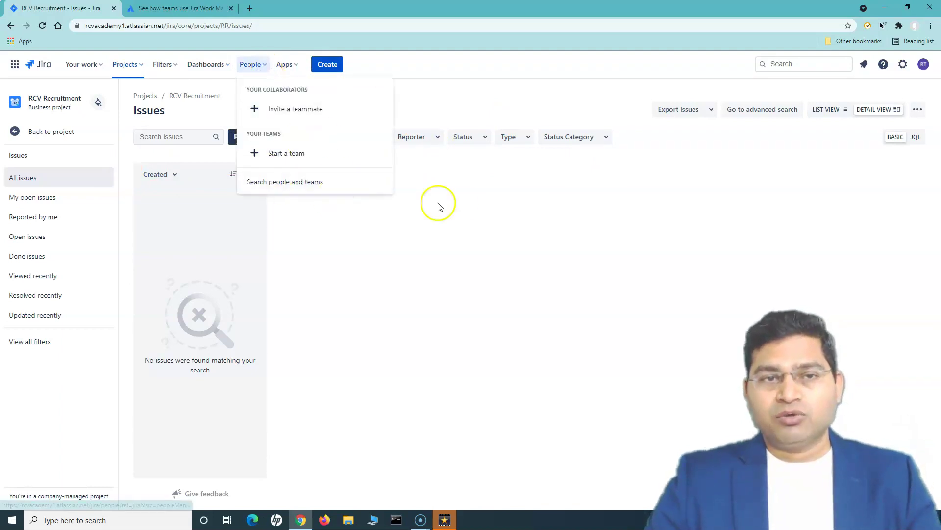
{"action": "left_click", "coordinate": [500, 189]}
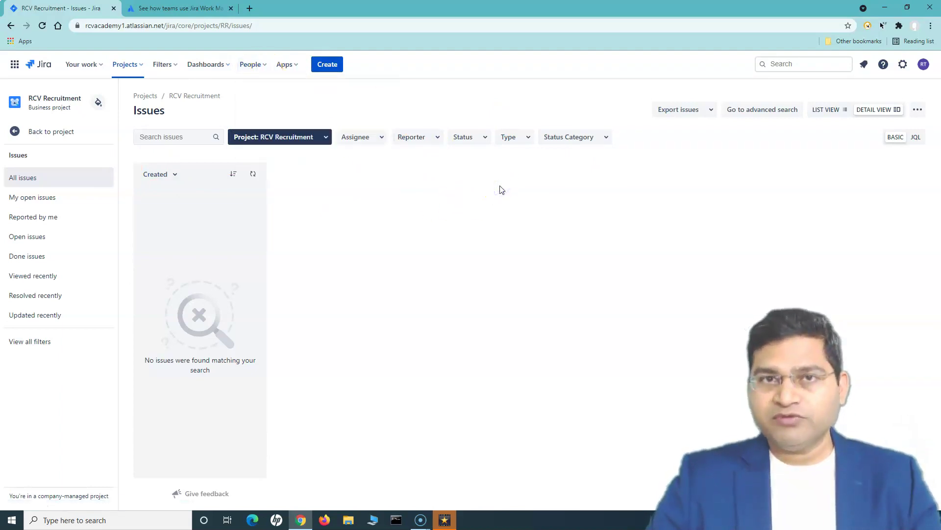
{"action": "left_click", "coordinate": [298, 69]}
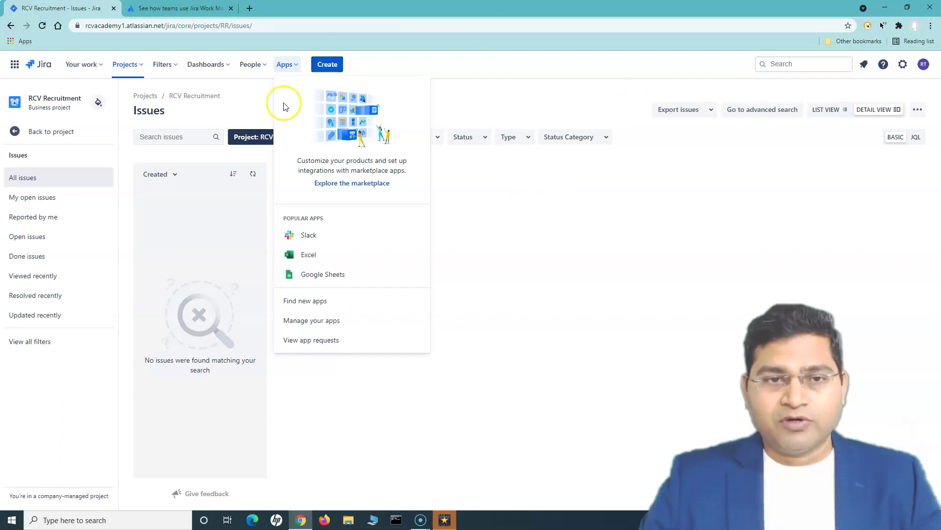
{"action": "left_click", "coordinate": [569, 69]}
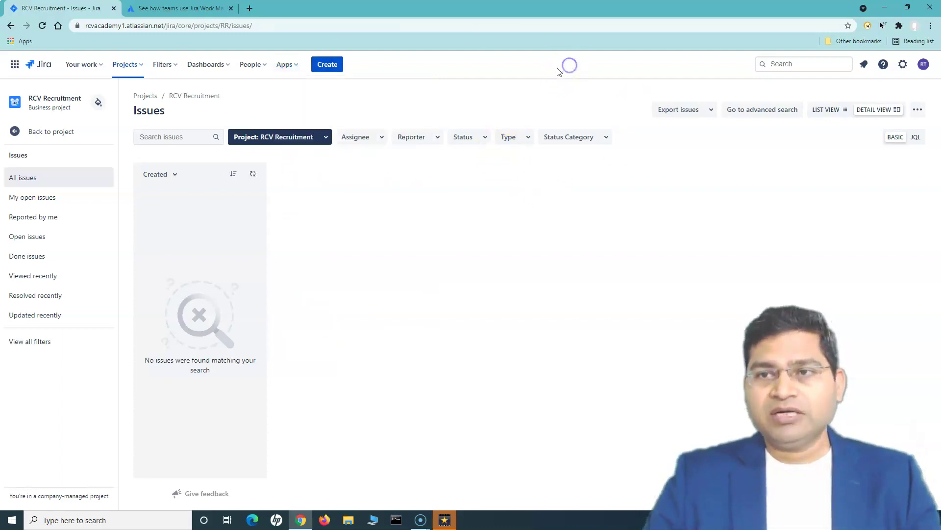
{"action": "left_click", "coordinate": [905, 65]}
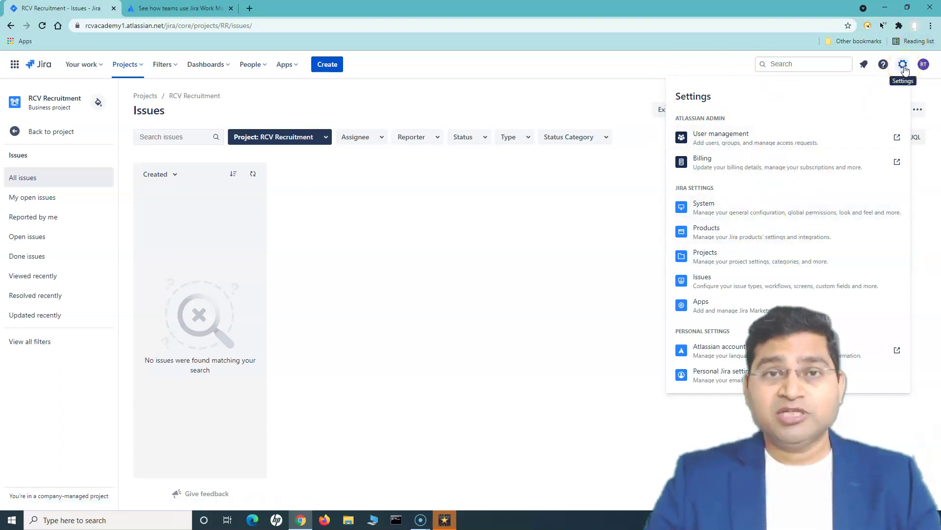
{"action": "left_click", "coordinate": [864, 68]}
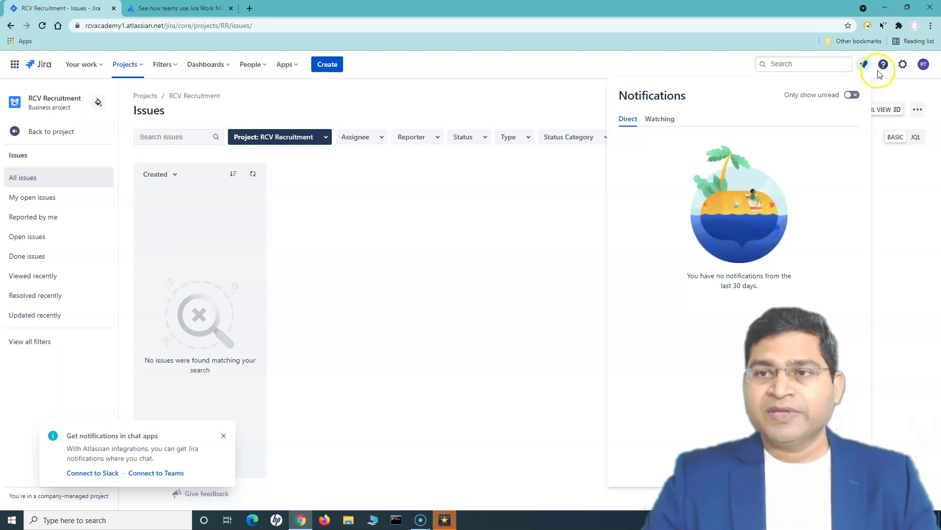
{"action": "left_click", "coordinate": [924, 64]}
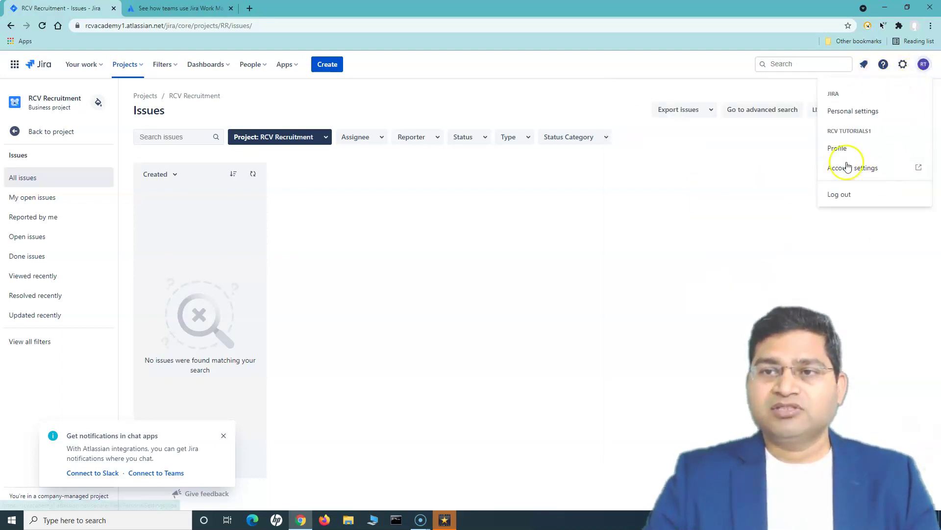
{"action": "left_click", "coordinate": [717, 196]}
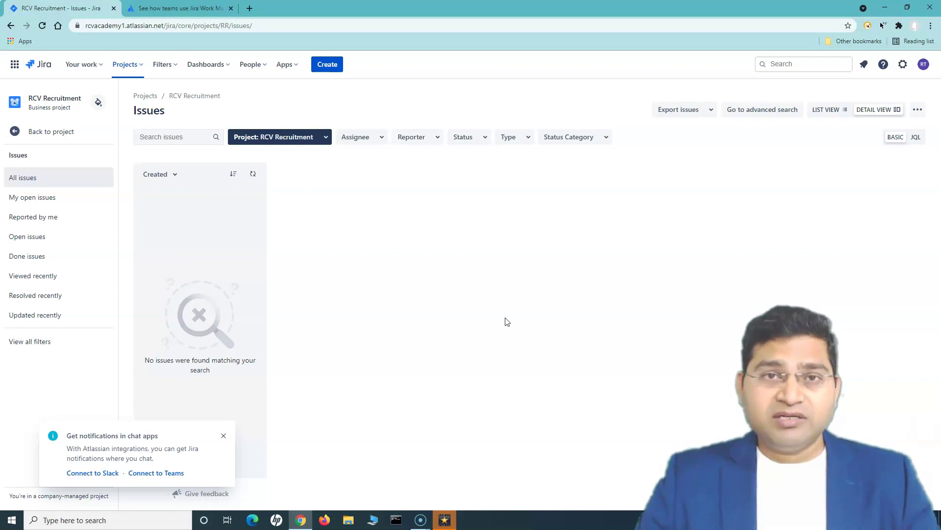
{"action": "left_click", "coordinate": [493, 311]}
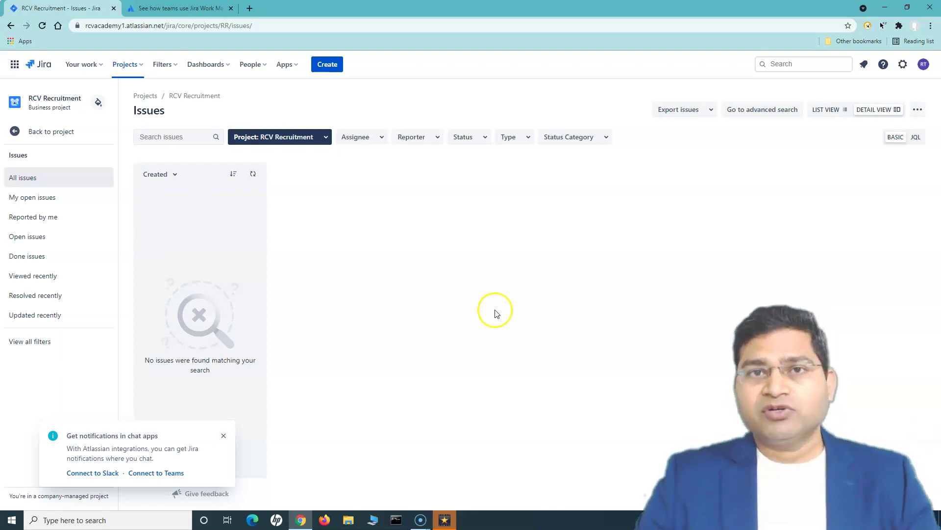
{"action": "left_click", "coordinate": [472, 317]}
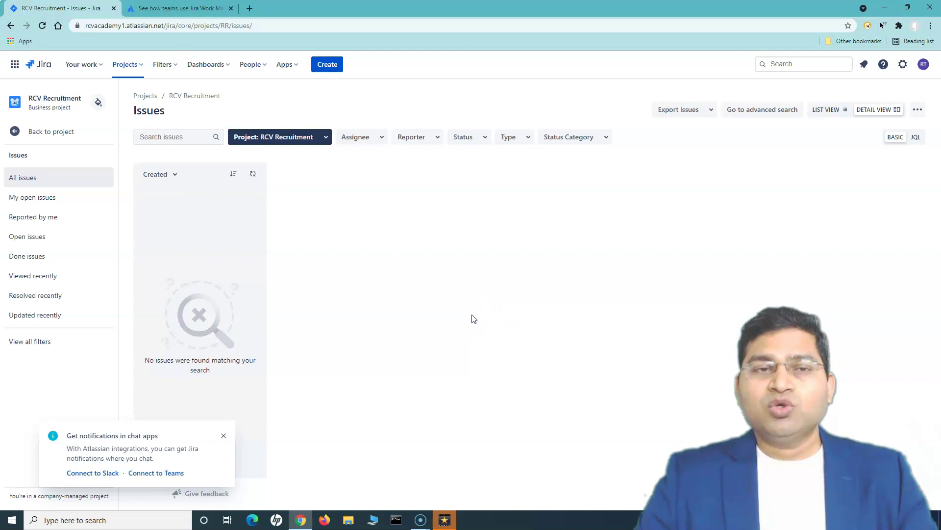